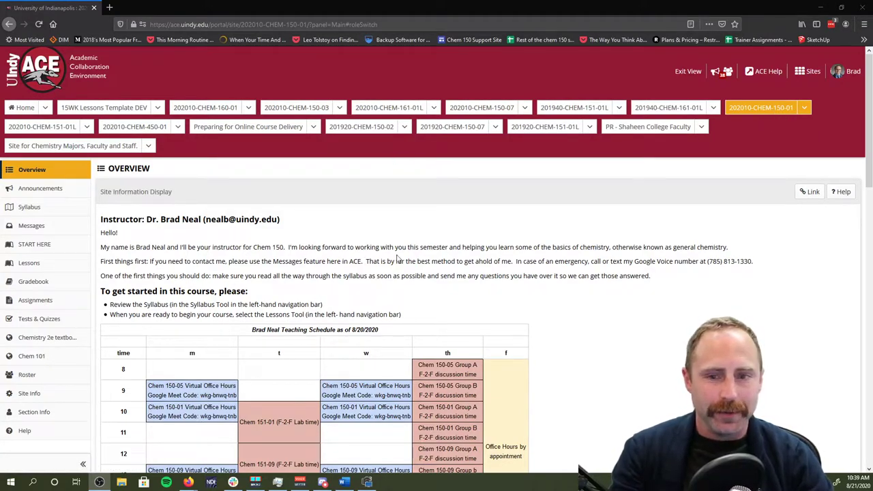
scroll(250, 261, down, 2)
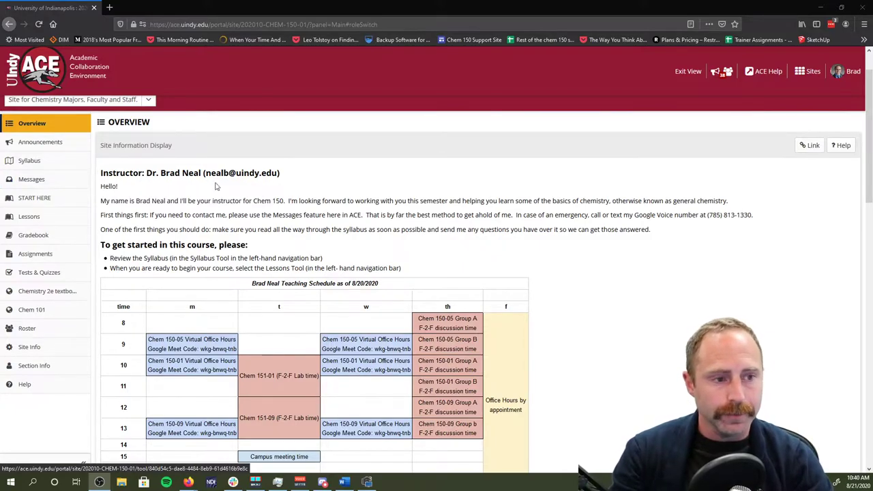
scroll(295, 212, down, 2)
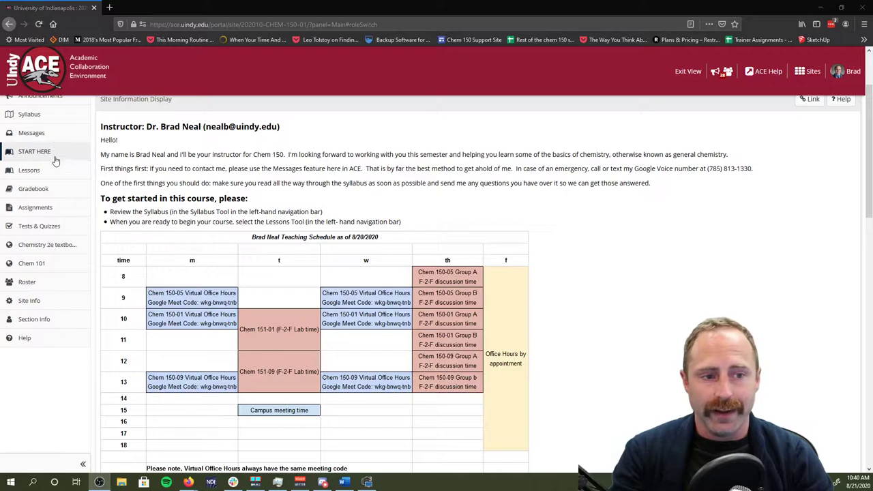
scroll(518, 237, down, 1)
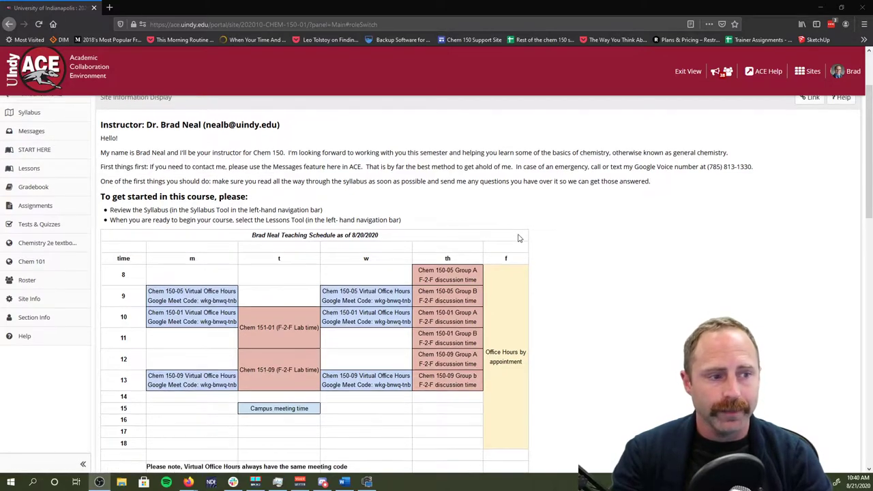
scroll(518, 238, down, 3)
scroll(299, 161, down, 1)
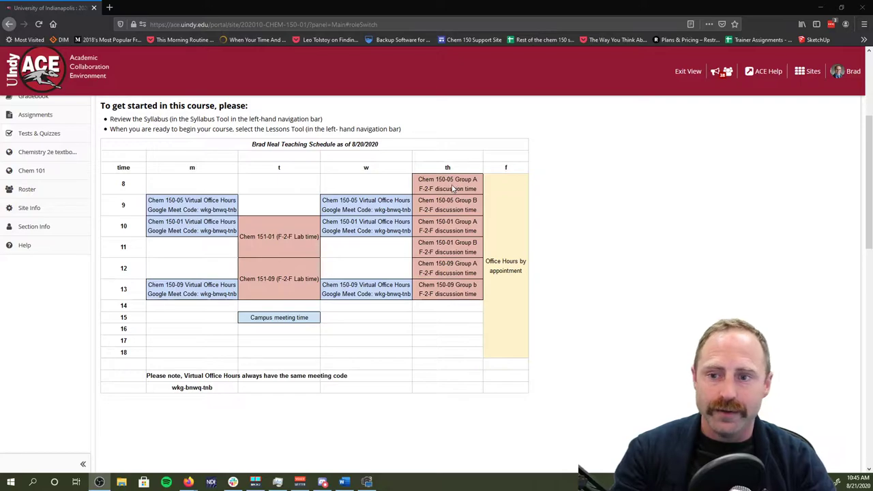
scroll(313, 264, up, 1)
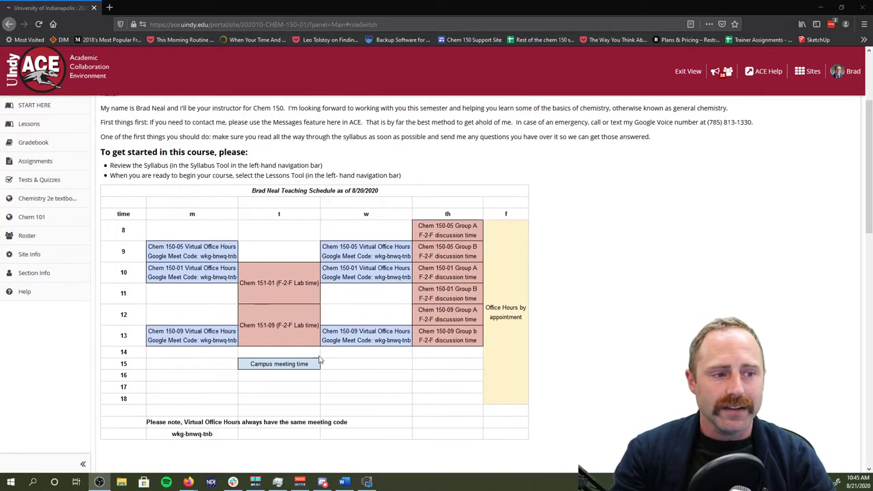
scroll(264, 253, up, 1)
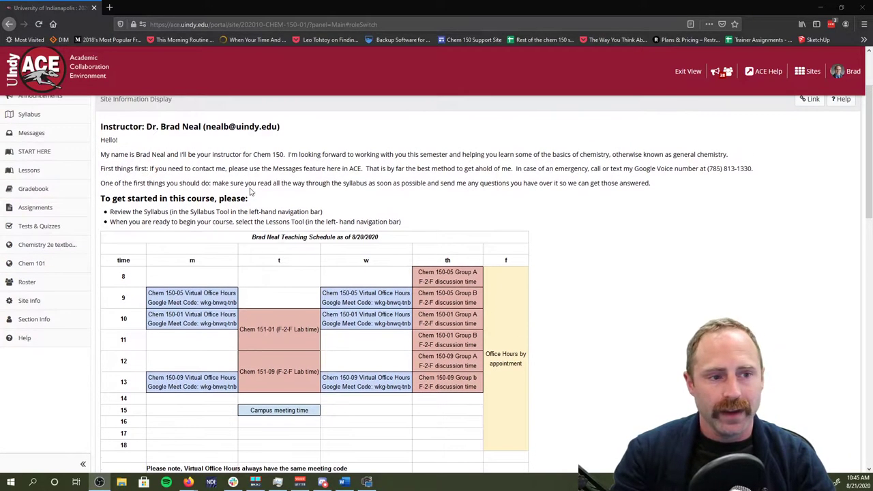
scroll(164, 156, up, 1)
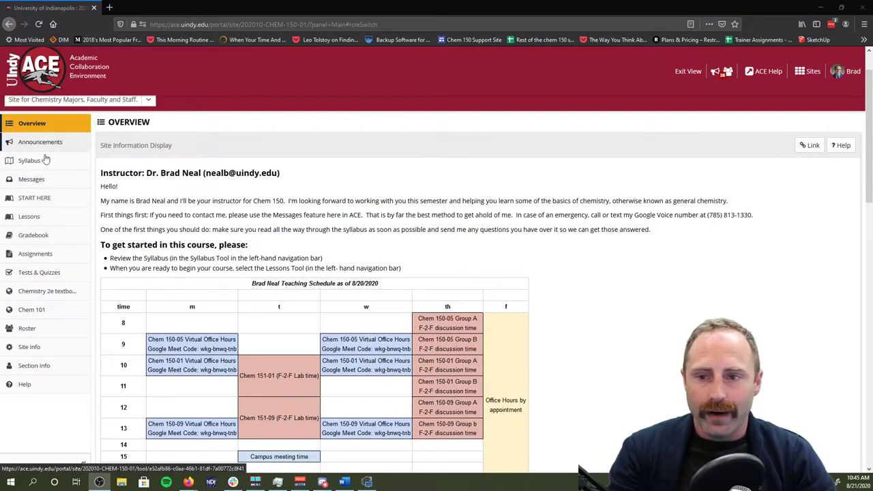
View the course announcements, then go to the Syllabus page listing the Chem 150 syllabus PDF
click(50, 141)
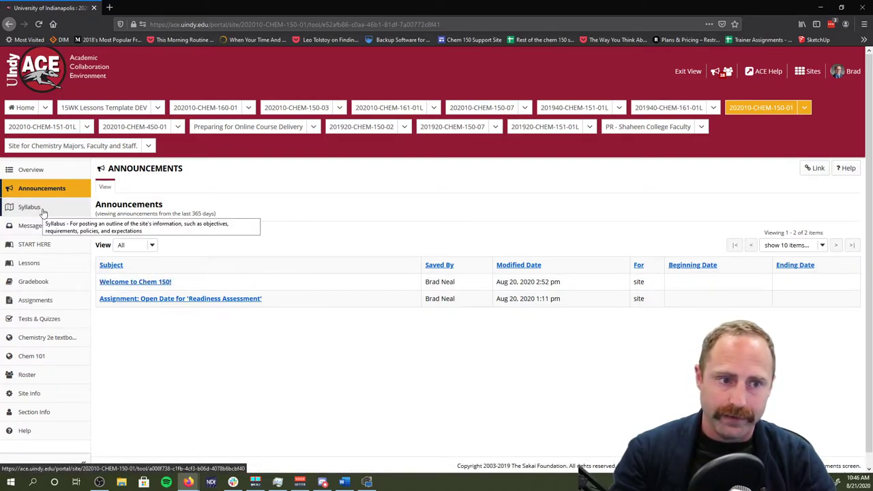
click(30, 207)
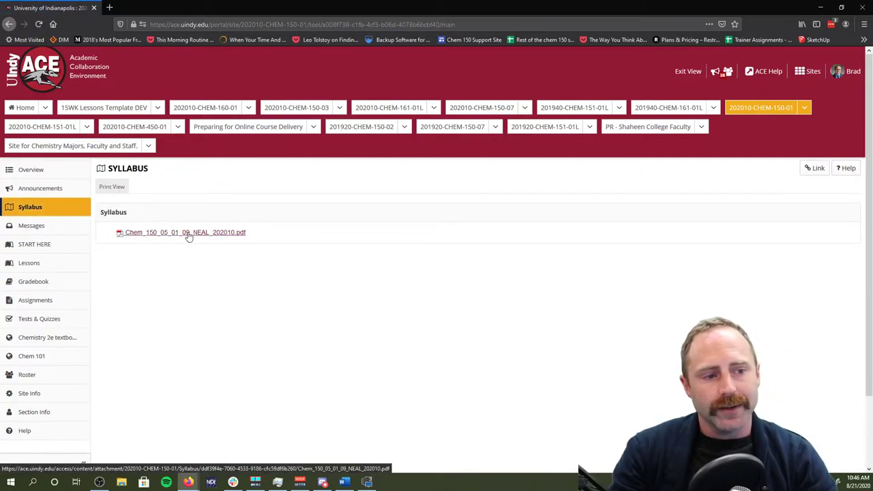
View the Chem 150 syllabus PDF in a new tab, zoomed in to 180%
click(189, 233)
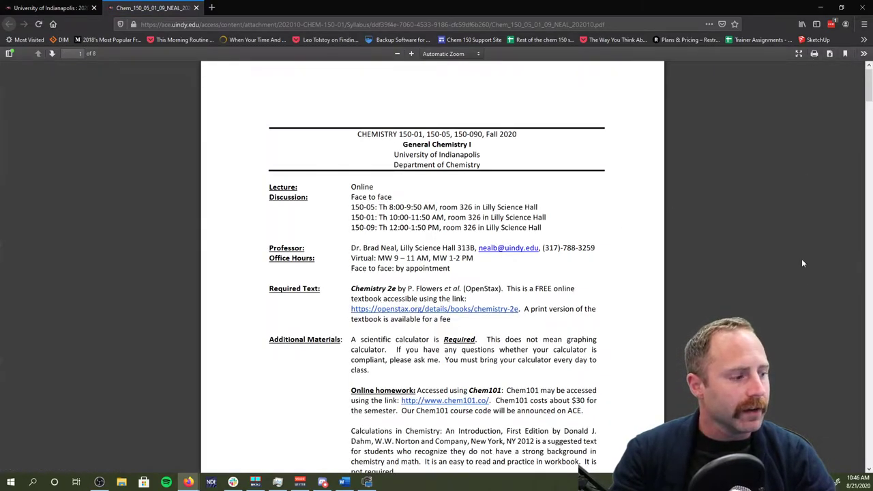
click(411, 53)
click(411, 54)
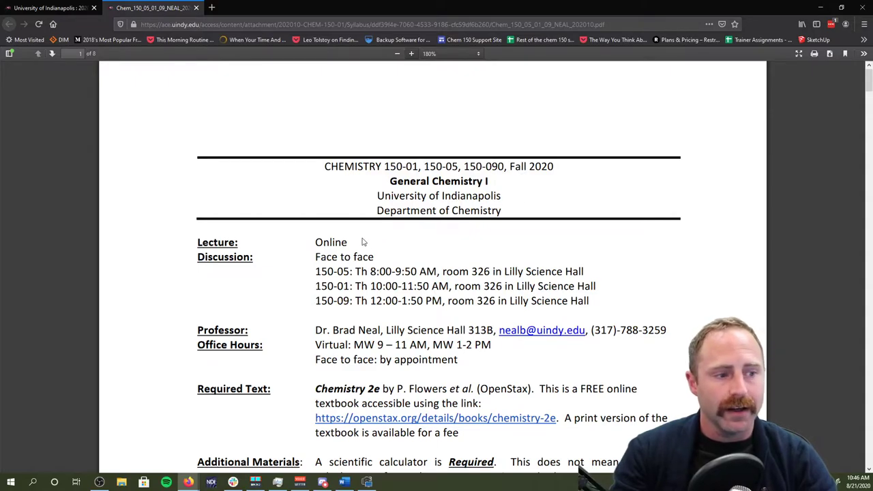
scroll(382, 204, down, 3)
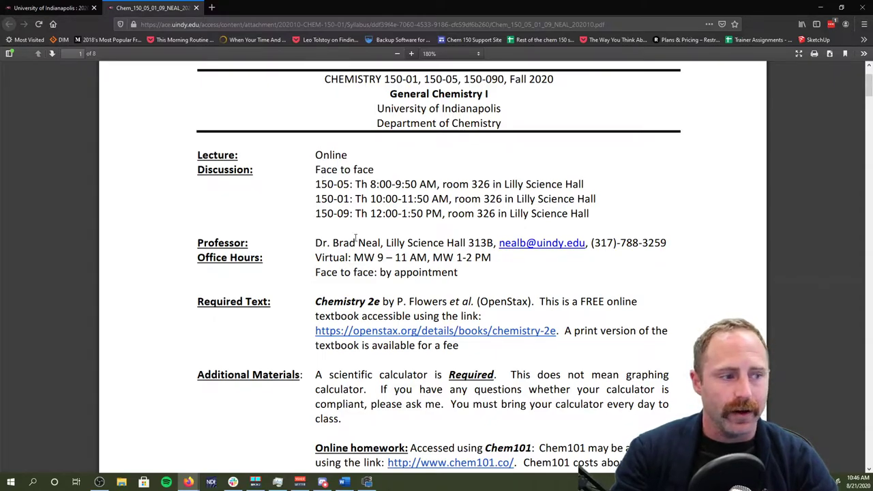
scroll(373, 247, down, 1)
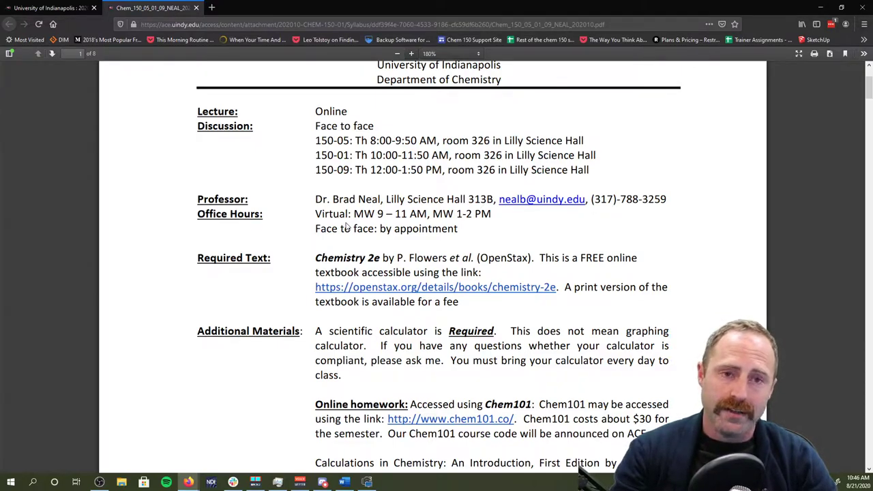
Return to the ACE course site tab and show the START HERE welcome page
click(60, 7)
click(16, 171)
scroll(507, 285, down, 3)
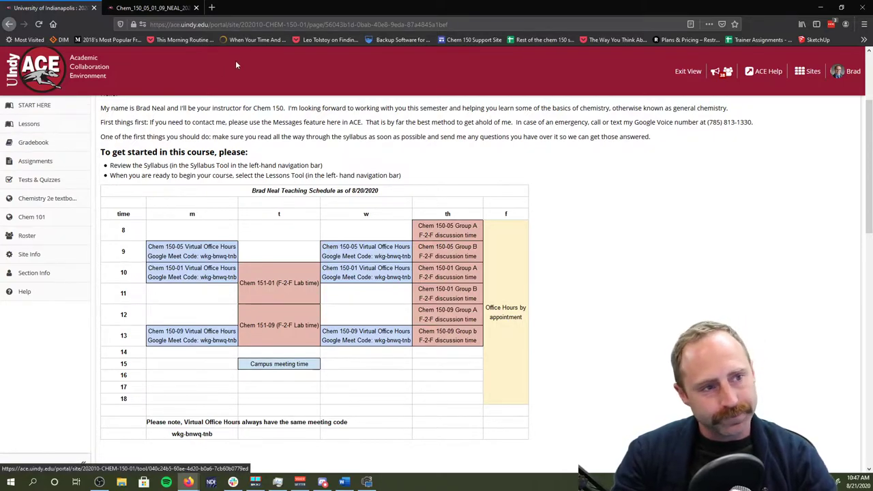
Back in the syllabus PDF, highlight the suggested Calculations in Chemistry textbook paragraph
click(153, 8)
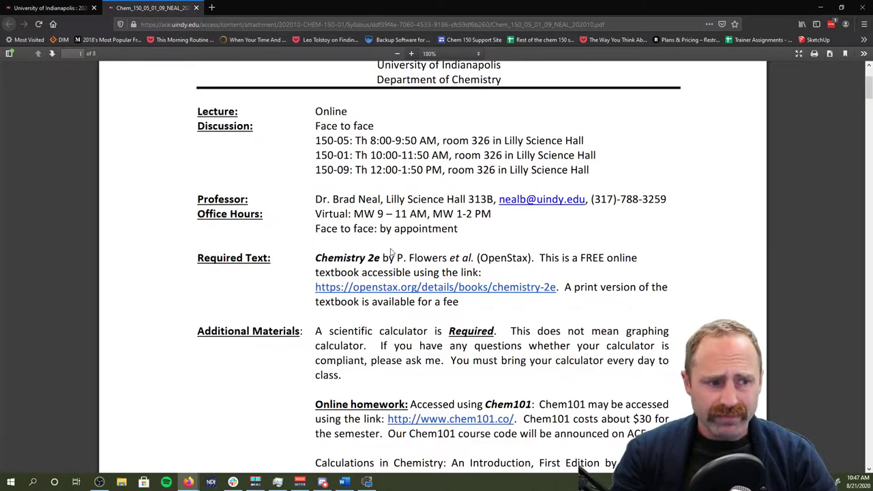
scroll(347, 262, down, 2)
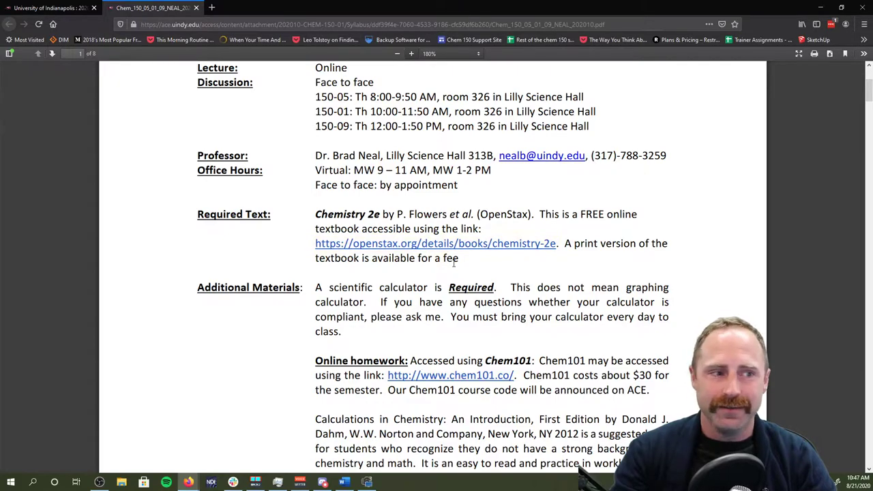
scroll(453, 263, down, 2)
scroll(409, 238, down, 1)
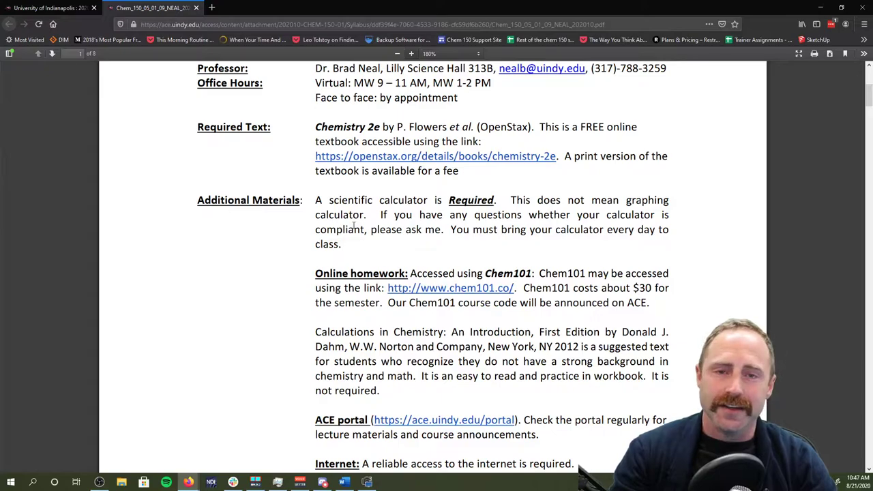
scroll(290, 235, down, 2)
scroll(290, 235, down, 2)
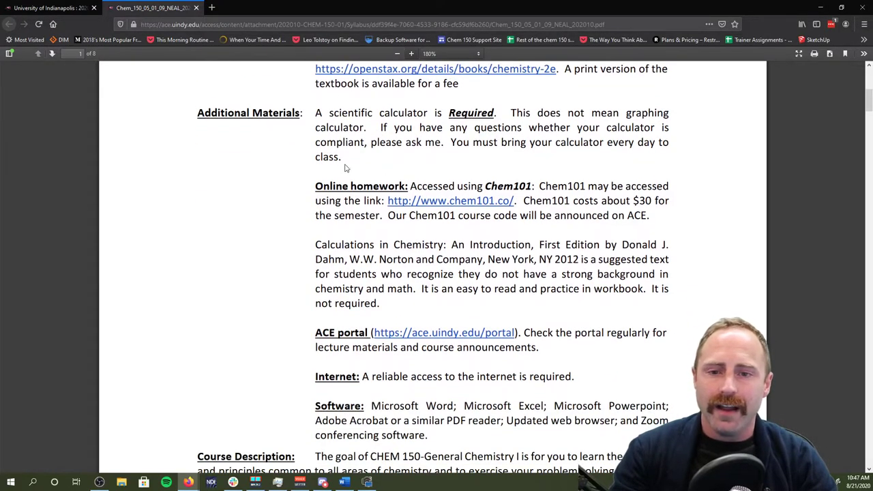
scroll(333, 205, down, 2)
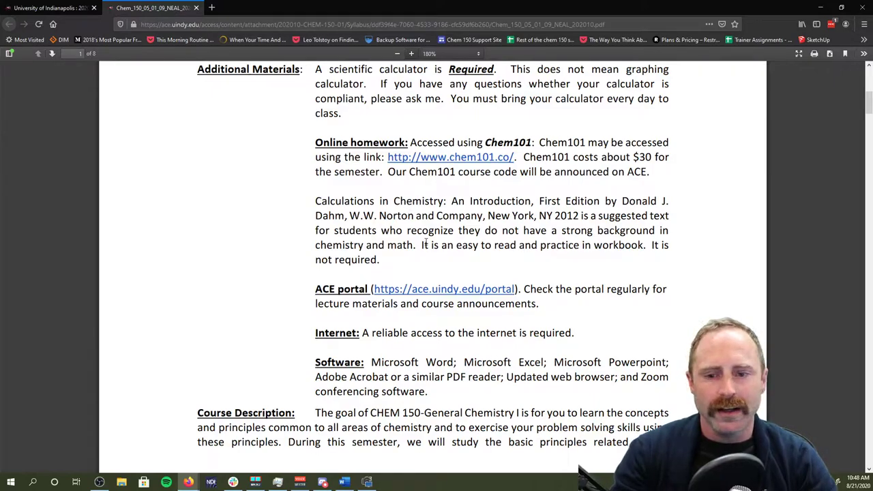
scroll(409, 244, down, 2)
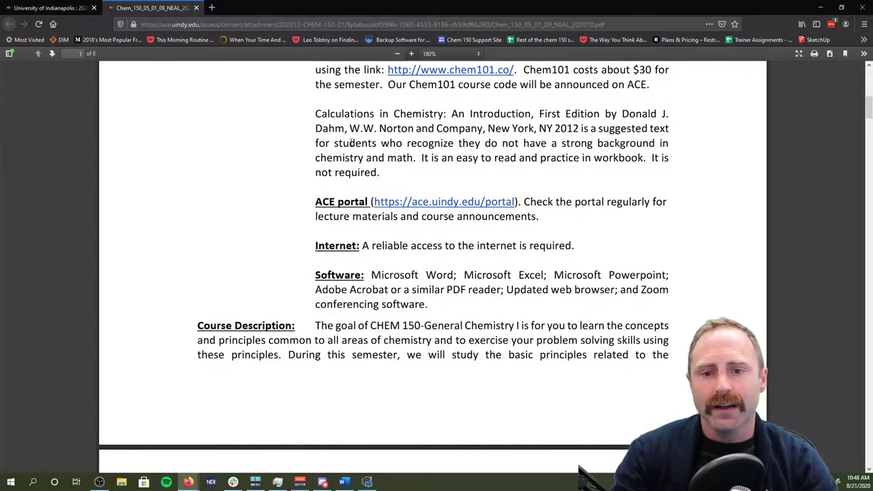
scroll(571, 162, up, 1)
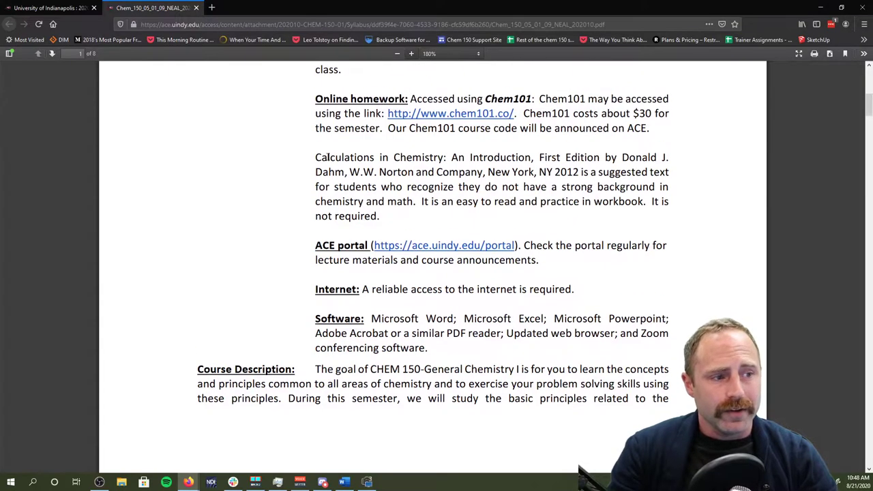
drag(313, 158, 385, 216)
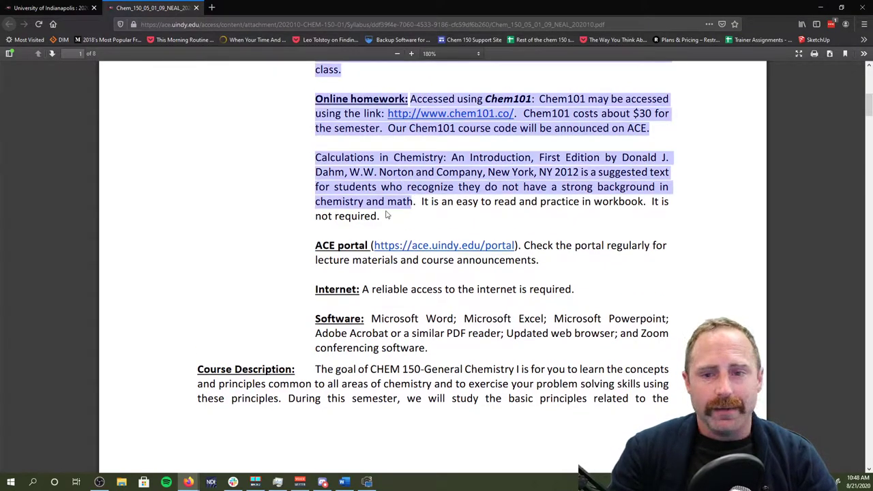
click(385, 216)
click(375, 202)
drag(321, 158, 379, 217)
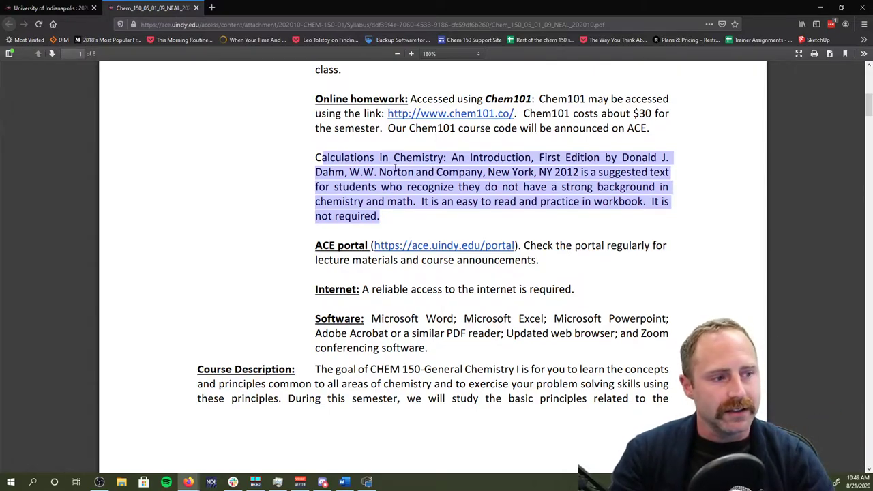
scroll(351, 210, down, 1)
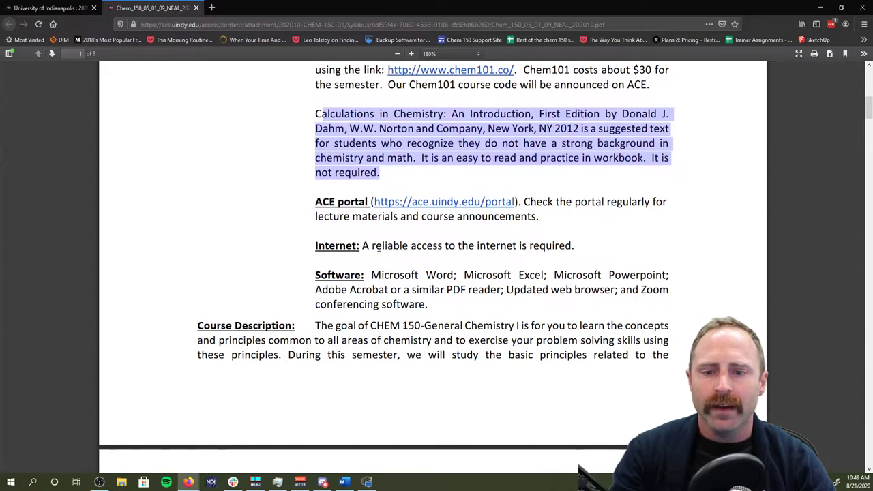
click(399, 242)
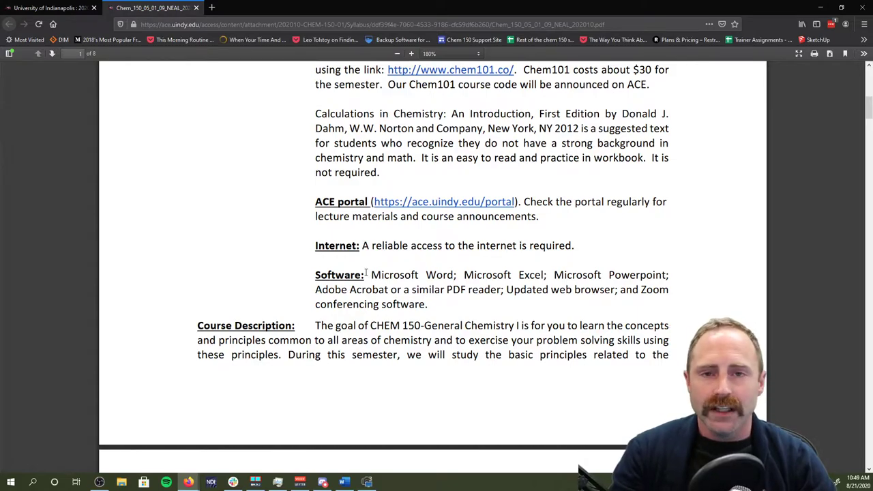
scroll(366, 274, down, 2)
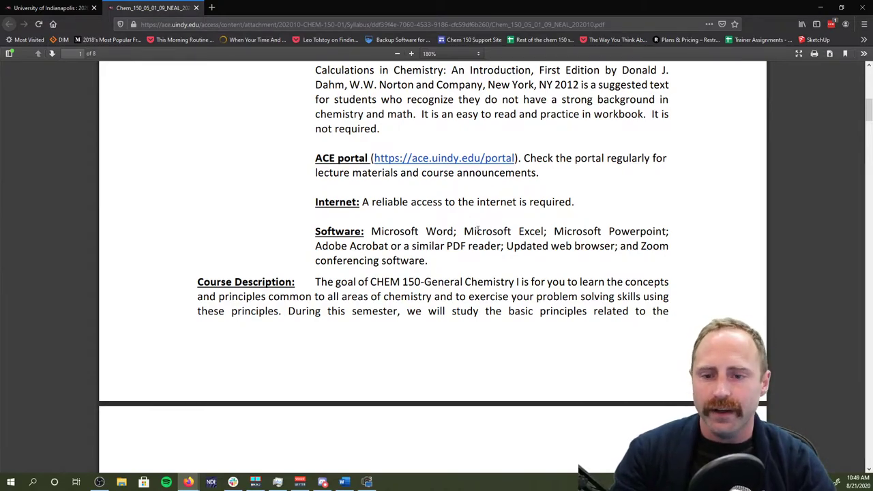
scroll(425, 225, down, 1)
scroll(426, 225, down, 2)
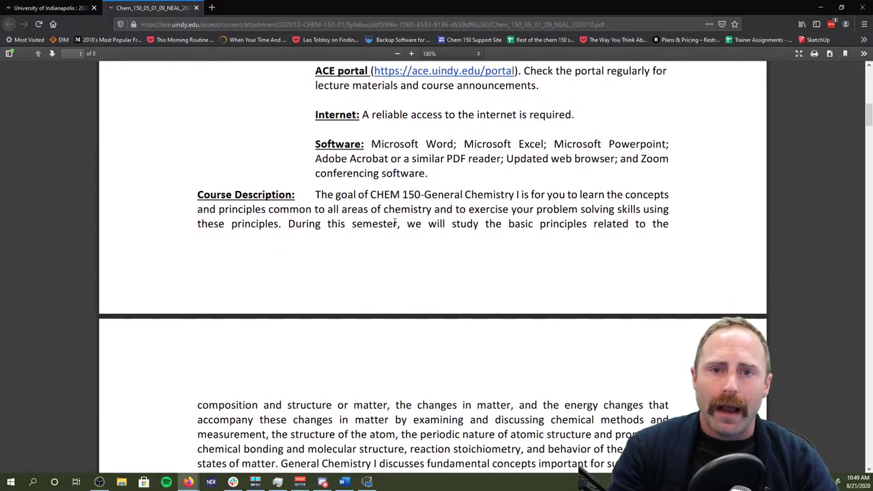
scroll(409, 218, down, 2)
scroll(399, 215, down, 2)
scroll(399, 215, down, 2)
scroll(399, 216, down, 2)
scroll(355, 191, down, 1)
scroll(314, 167, down, 1)
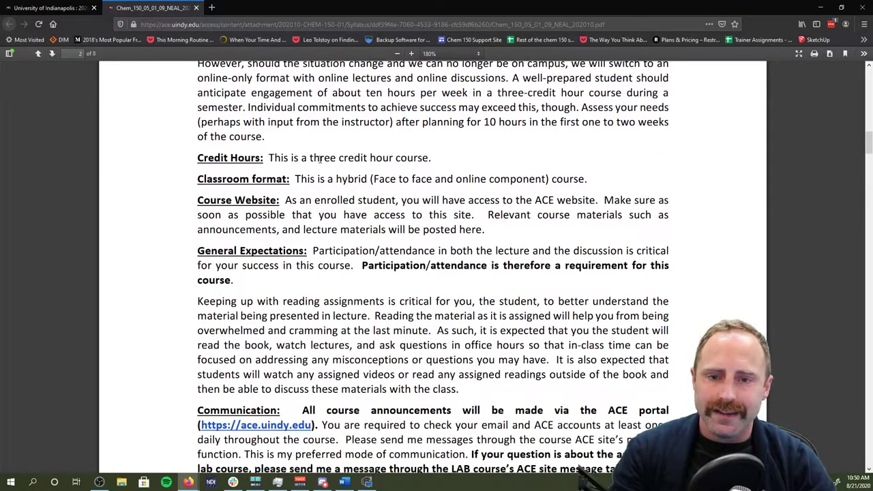
scroll(357, 176, up, 1)
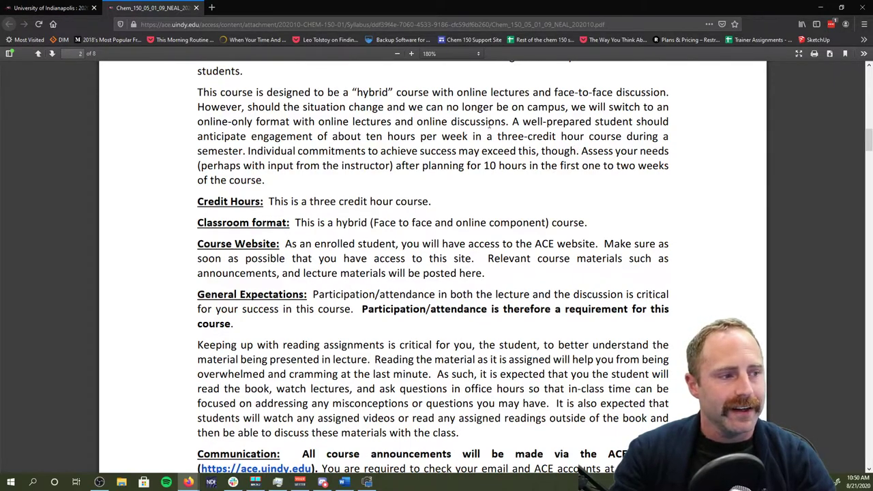
Highlight the 'A well-prepared student…' weekly workload sentences on page 2
mouse_move(512, 121)
mouse_down()
mouse_move(259, 192)
mouse_move(266, 183)
mouse_up()
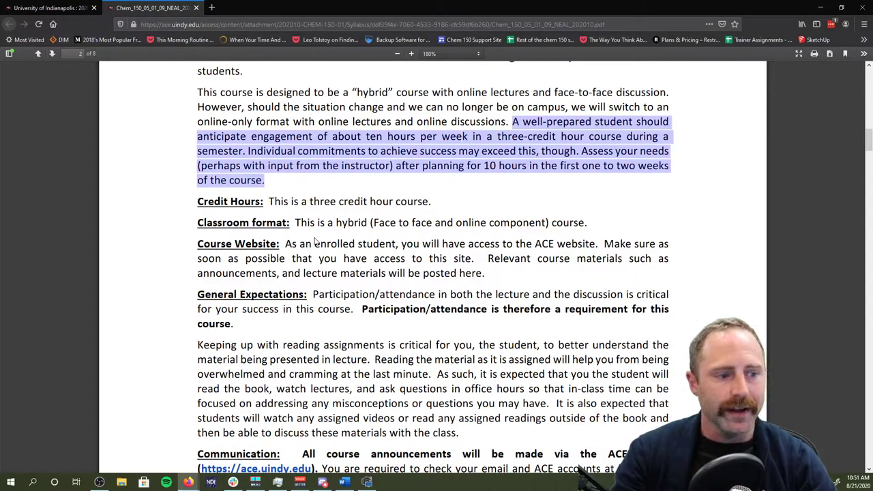
scroll(314, 239, down, 3)
scroll(315, 239, down, 3)
scroll(314, 239, down, 2)
scroll(403, 236, down, 2)
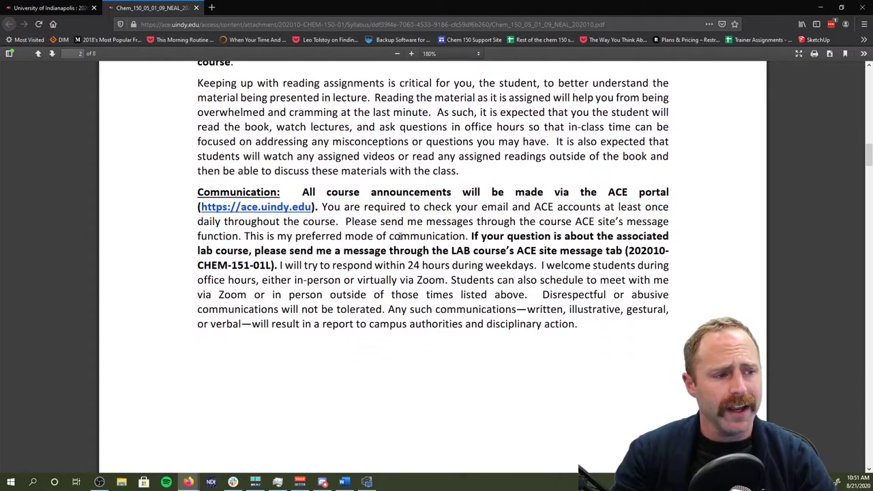
Highlight the sentence about messaging through the associated lab course site
drag(471, 236, 279, 266)
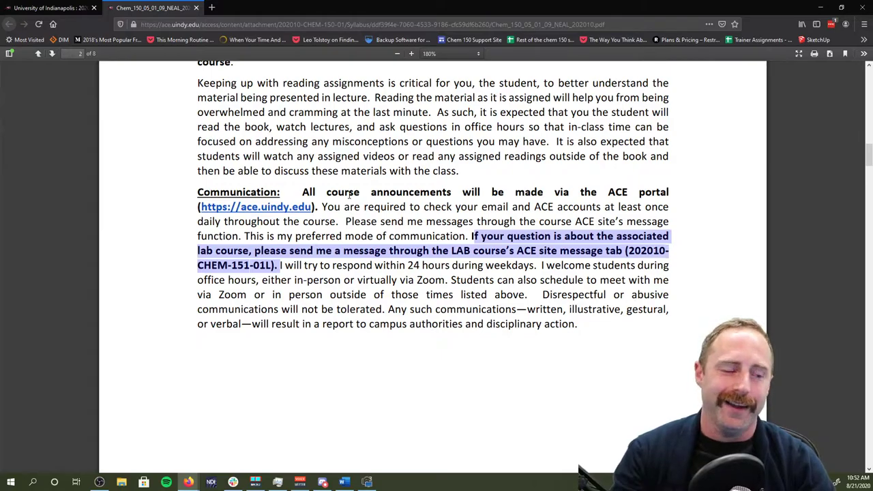
scroll(408, 219, down, 3)
scroll(408, 219, down, 4)
scroll(410, 225, down, 4)
scroll(411, 232, down, 3)
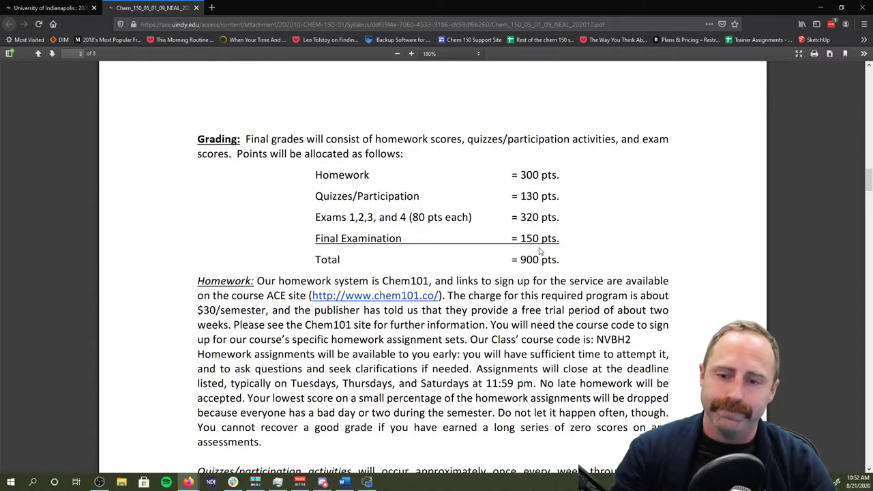
scroll(420, 234, down, 1)
scroll(420, 234, down, 2)
scroll(420, 234, down, 1)
scroll(273, 191, down, 2)
scroll(190, 151, down, 1)
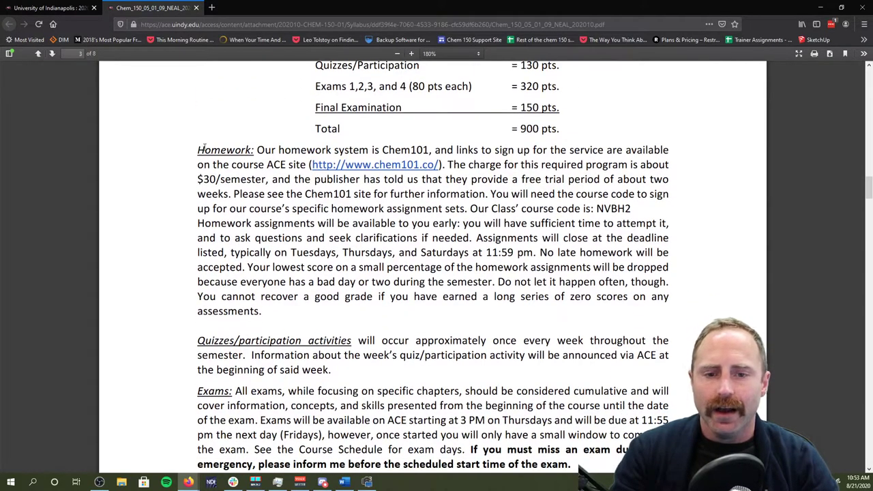
Highlight the grading table's Homework row, stressing the '= 300' points
drag(196, 152, 285, 194)
click(285, 193)
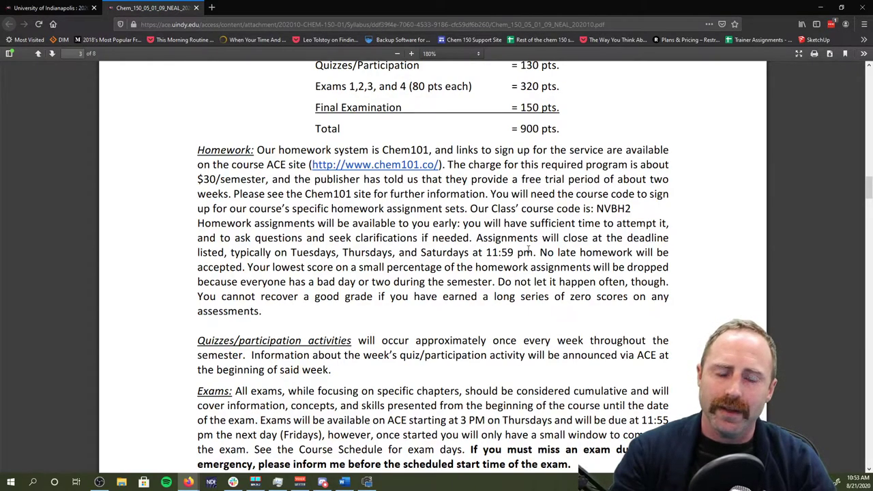
scroll(507, 250, down, 1)
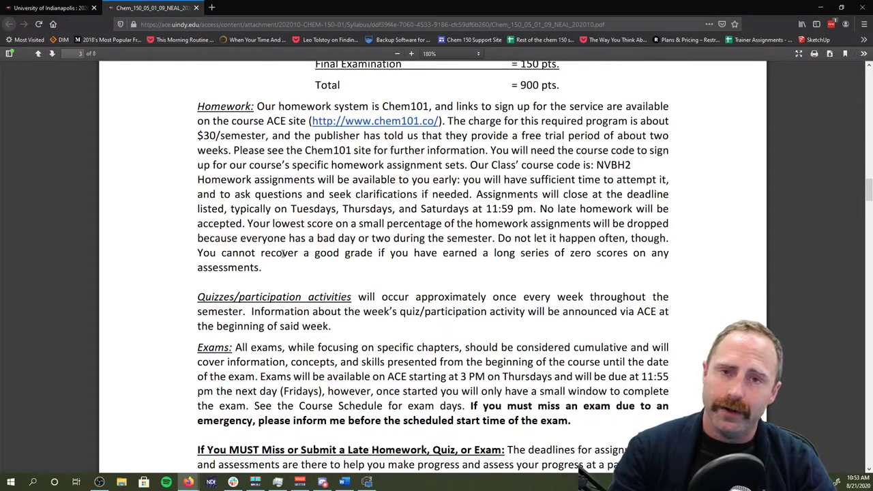
scroll(282, 254, down, 2)
scroll(349, 235, down, 2)
scroll(349, 235, up, 3)
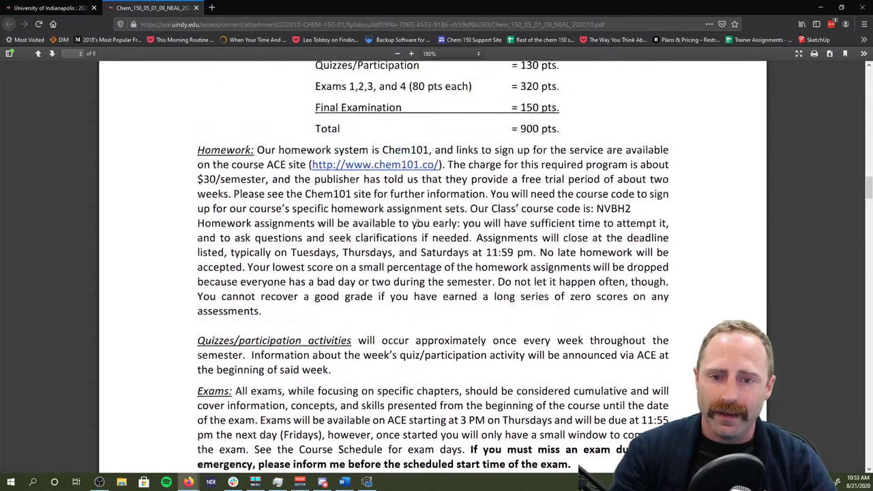
scroll(409, 232, up, 3)
drag(516, 171, 524, 170)
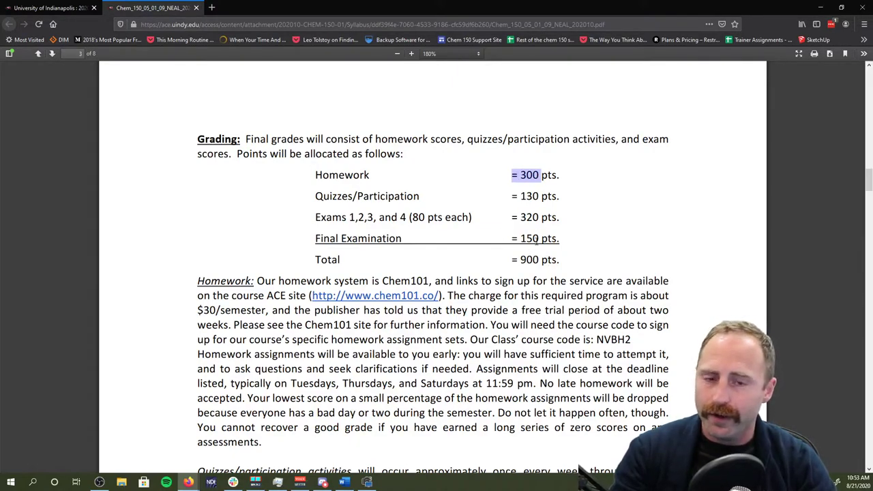
scroll(493, 262, down, 3)
scroll(493, 262, down, 3)
scroll(493, 262, down, 3)
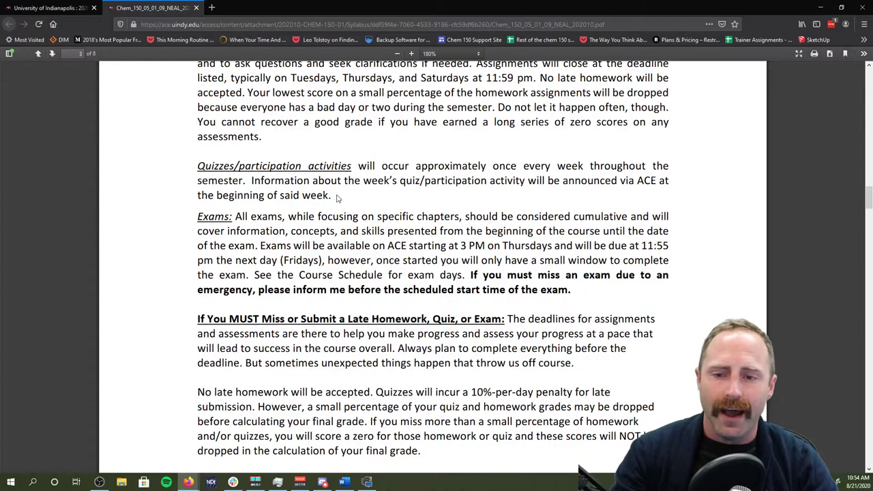
scroll(337, 197, down, 2)
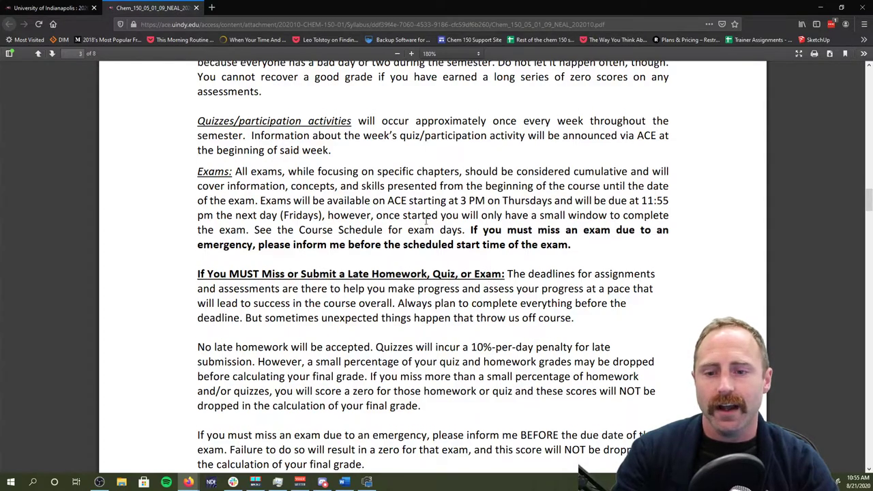
scroll(441, 218, down, 3)
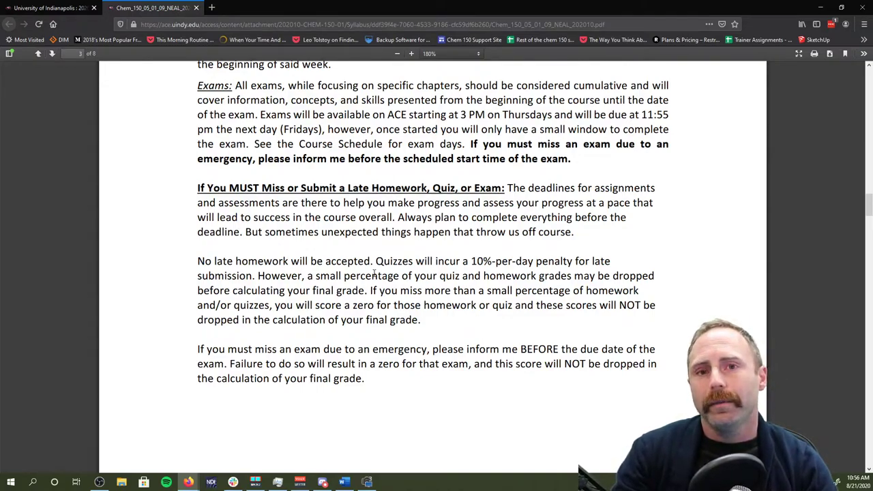
scroll(374, 272, down, 1)
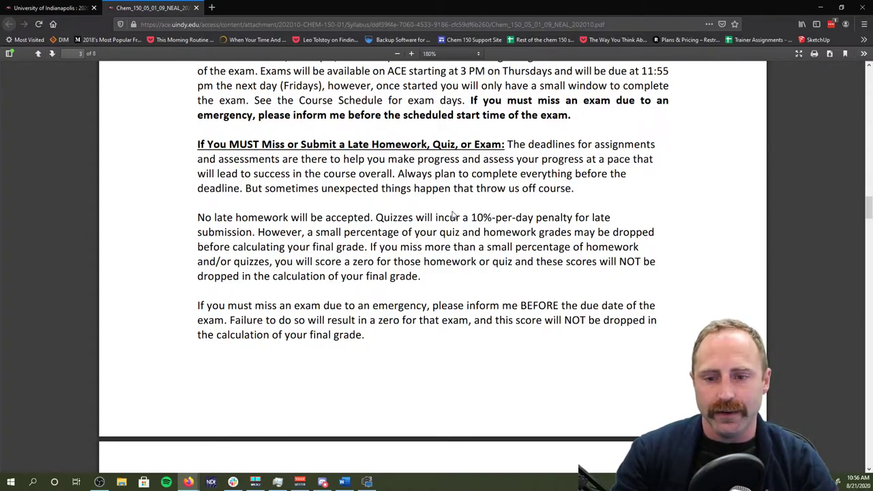
scroll(447, 203, down, 1)
scroll(446, 203, down, 1)
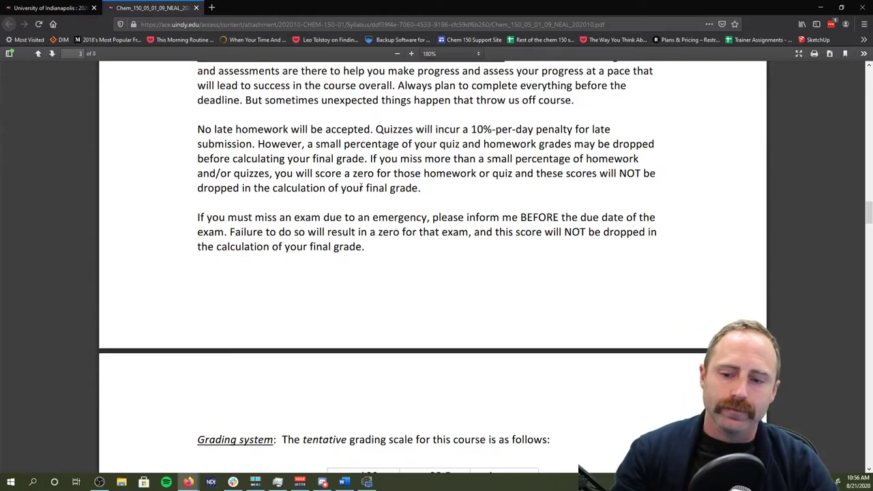
scroll(417, 205, down, 3)
scroll(430, 191, down, 3)
scroll(443, 182, down, 3)
scroll(443, 183, down, 3)
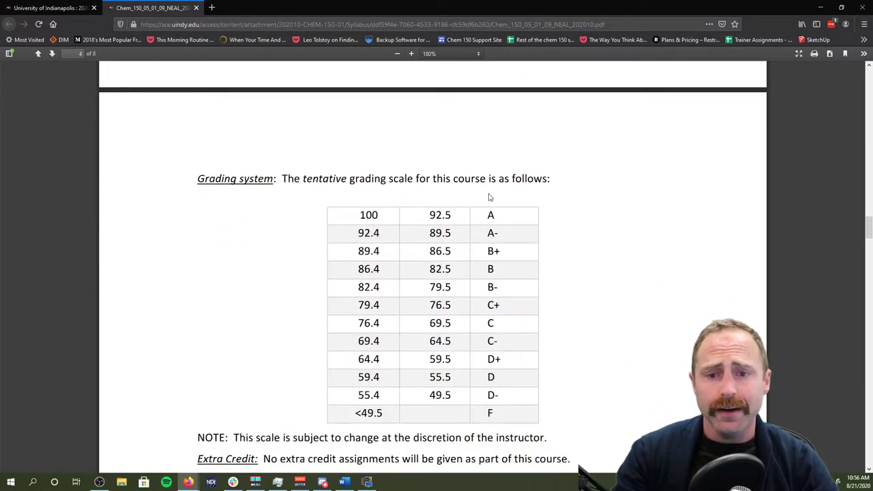
scroll(477, 198, down, 2)
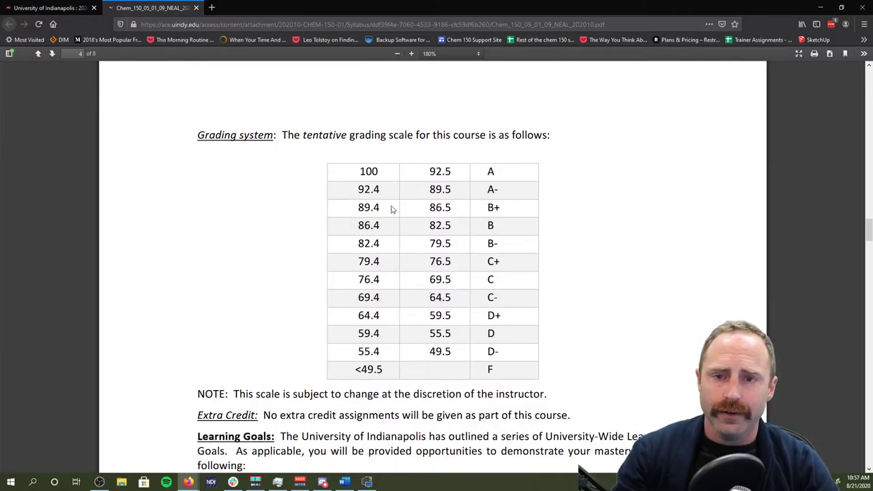
scroll(392, 208, down, 3)
scroll(393, 212, down, 2)
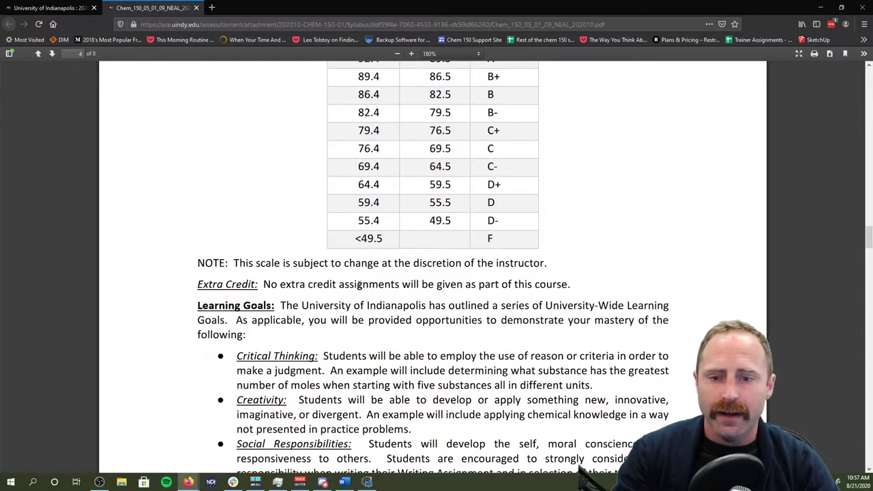
scroll(369, 283, down, 3)
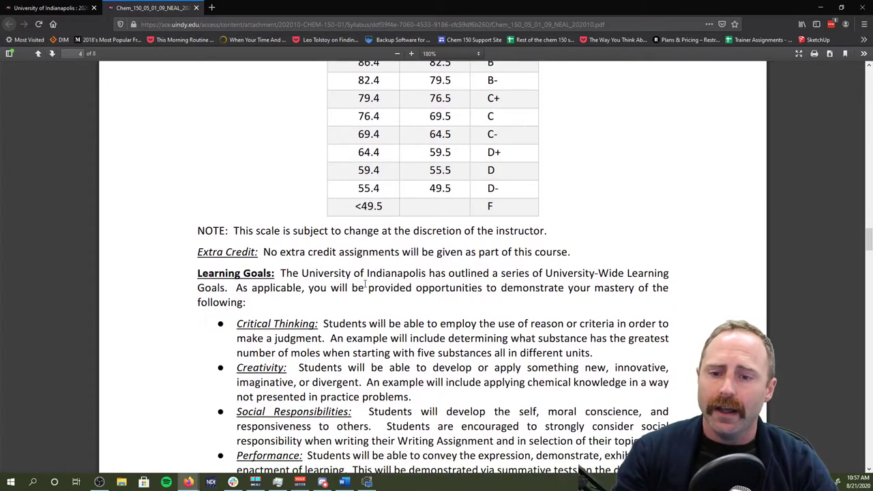
scroll(368, 284, down, 3)
scroll(350, 274, down, 3)
scroll(355, 274, down, 2)
scroll(359, 272, down, 2)
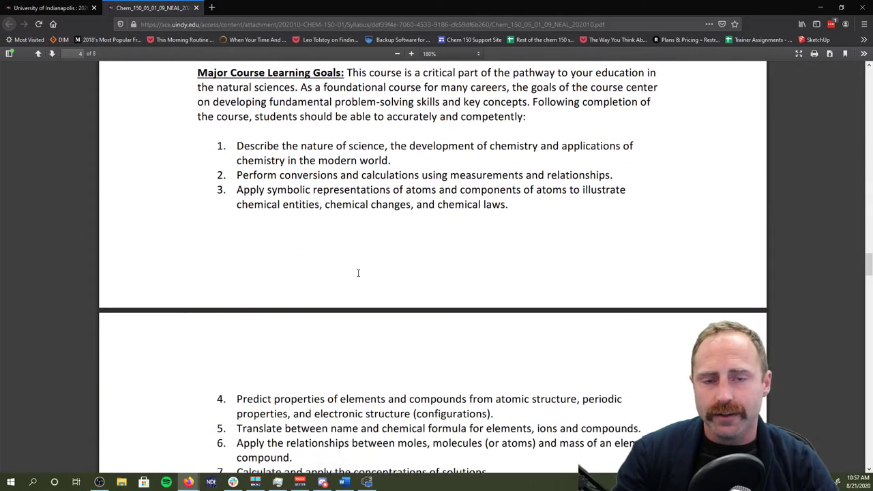
scroll(358, 272, down, 1)
scroll(359, 273, down, 1)
scroll(359, 272, down, 1)
scroll(359, 270, down, 1)
scroll(359, 270, down, 1)
scroll(358, 271, down, 1)
scroll(361, 266, down, 1)
scroll(363, 261, down, 2)
scroll(362, 260, down, 2)
scroll(363, 261, down, 1)
scroll(366, 262, down, 2)
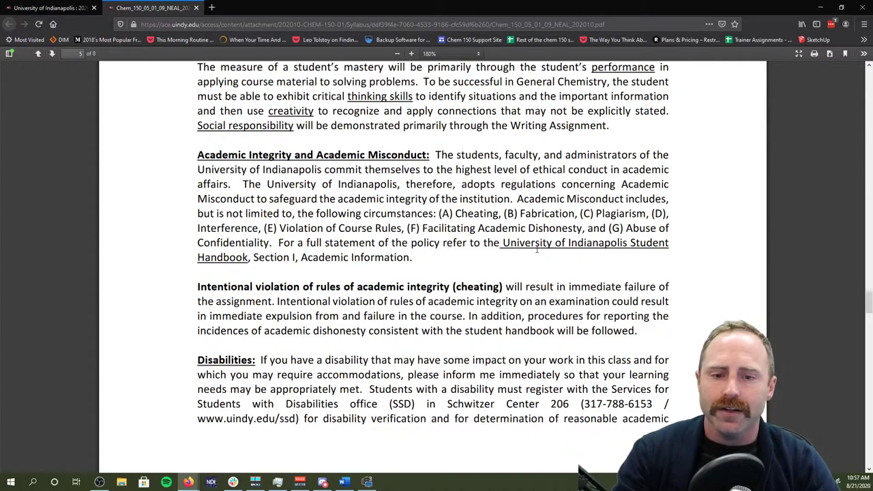
scroll(472, 261, down, 4)
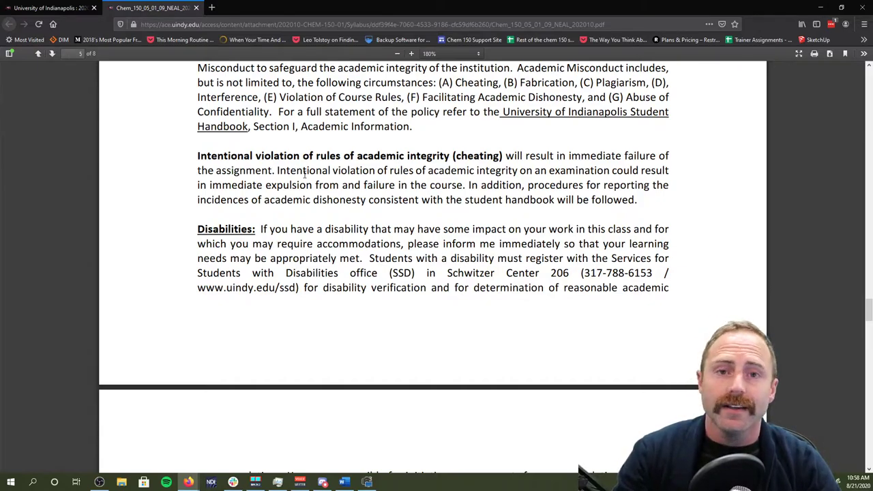
scroll(321, 181, up, 1)
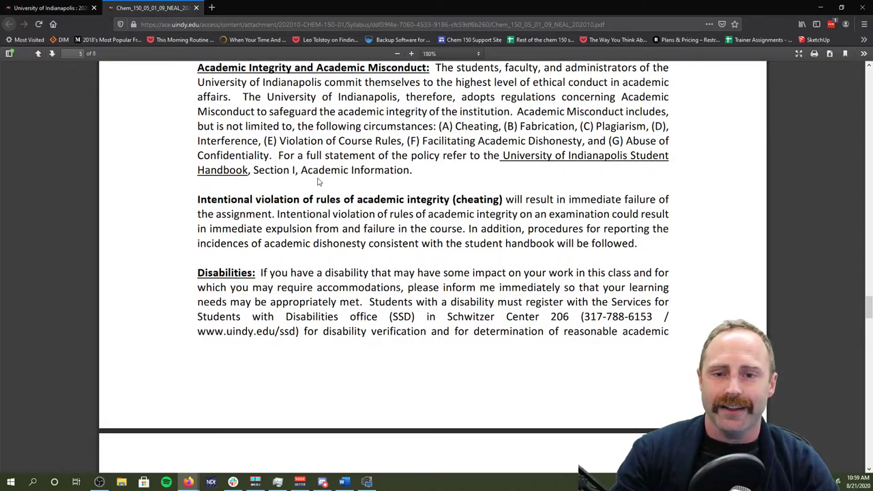
scroll(318, 181, down, 2)
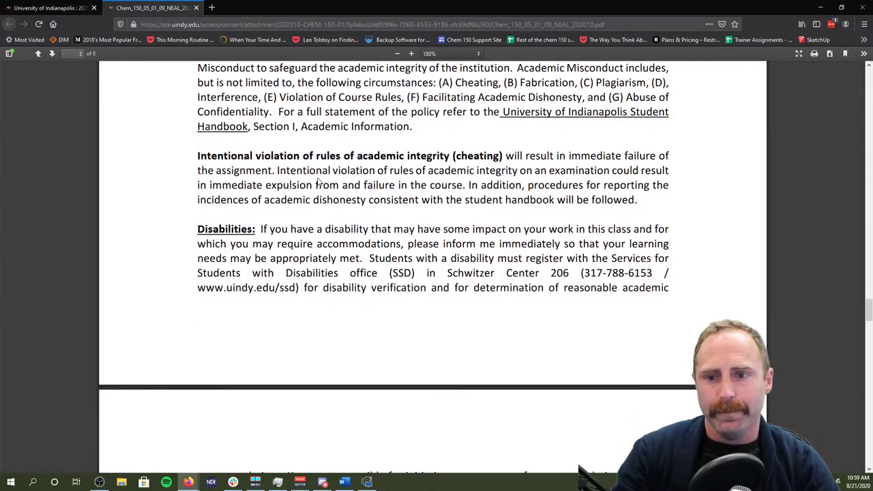
scroll(317, 182, down, 1)
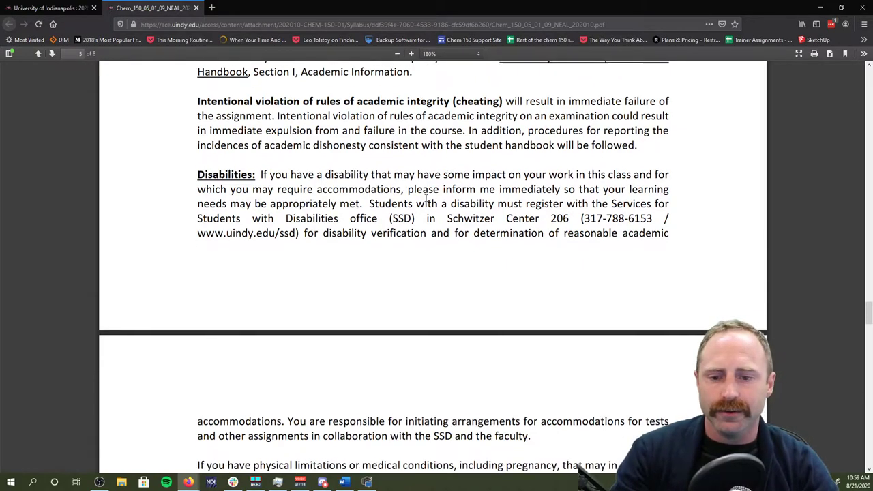
scroll(423, 198, down, 1)
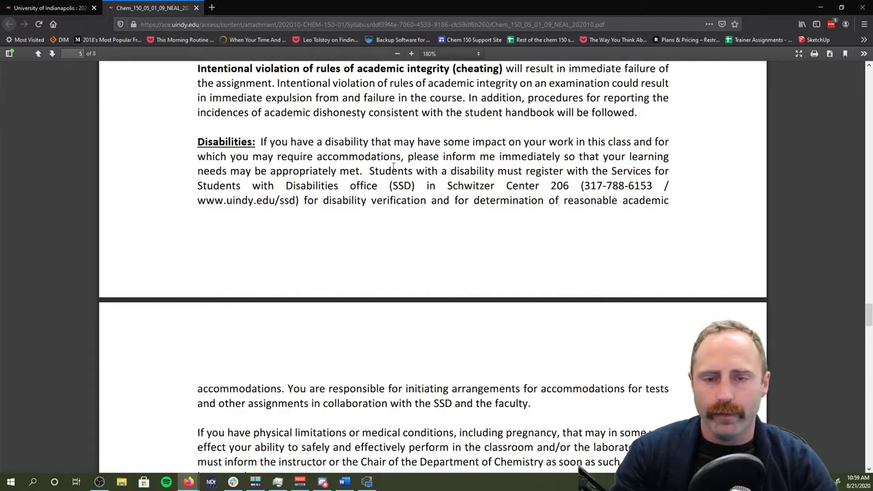
scroll(407, 206, down, 2)
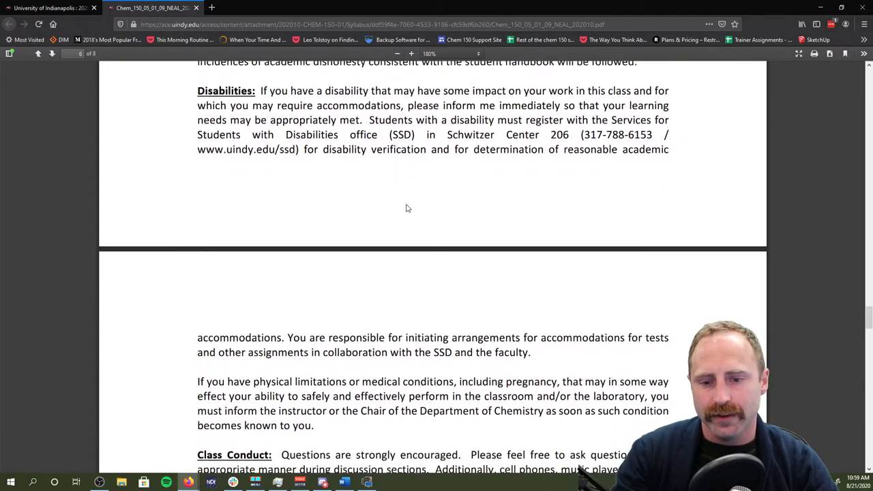
scroll(407, 206, down, 2)
scroll(407, 206, down, 2)
scroll(406, 206, down, 2)
scroll(407, 206, down, 2)
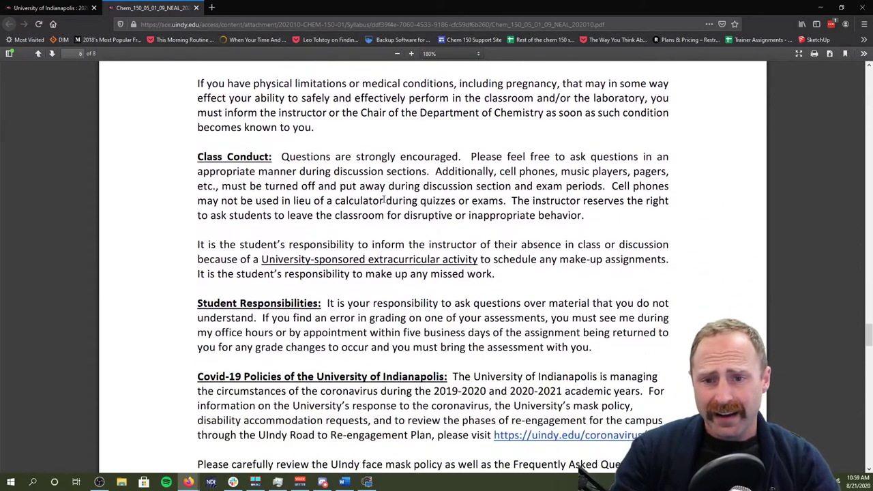
scroll(433, 232, down, 2)
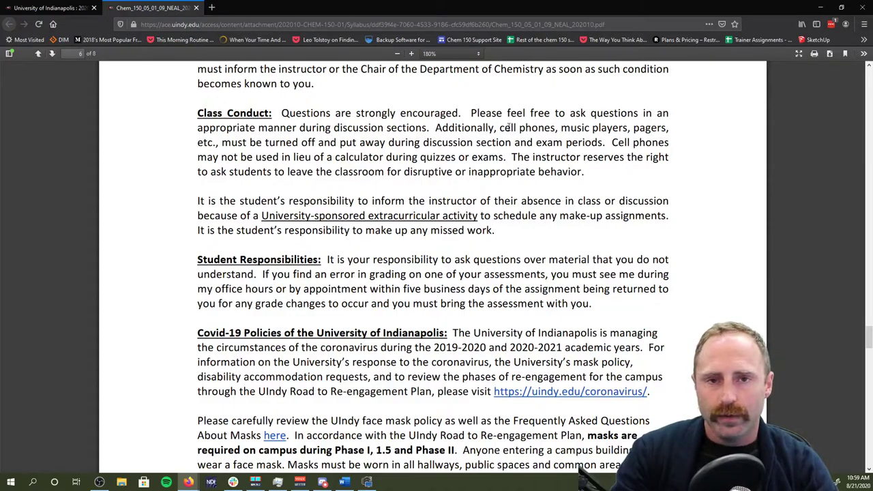
scroll(464, 168, down, 2)
scroll(464, 167, down, 2)
scroll(464, 168, down, 2)
scroll(463, 167, down, 1)
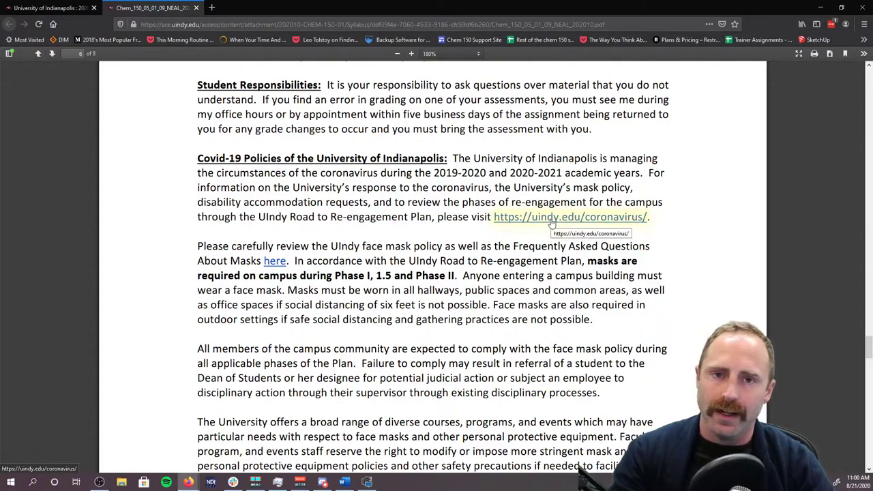
scroll(373, 237, down, 1)
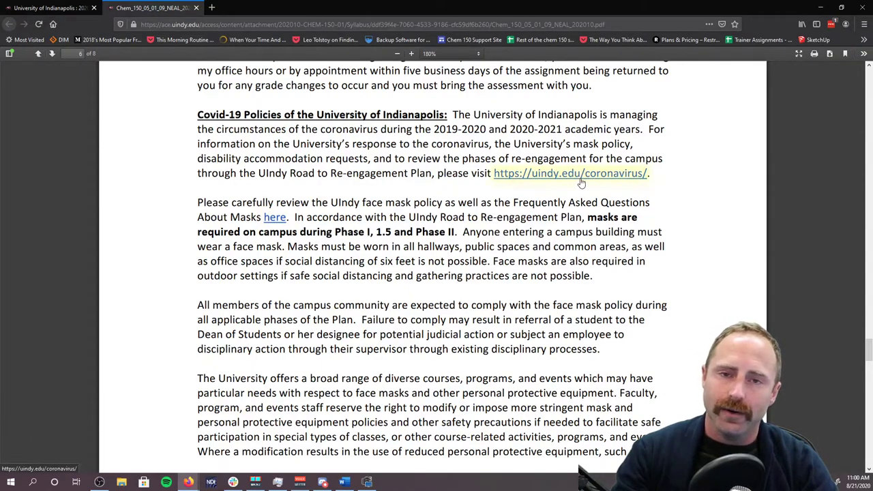
scroll(447, 201, down, 3)
scroll(446, 202, down, 3)
scroll(446, 201, down, 3)
scroll(446, 201, down, 3)
scroll(447, 202, down, 3)
scroll(447, 202, down, 3)
scroll(444, 197, down, 3)
scroll(444, 197, down, 3)
scroll(444, 197, down, 2)
scroll(444, 197, down, 3)
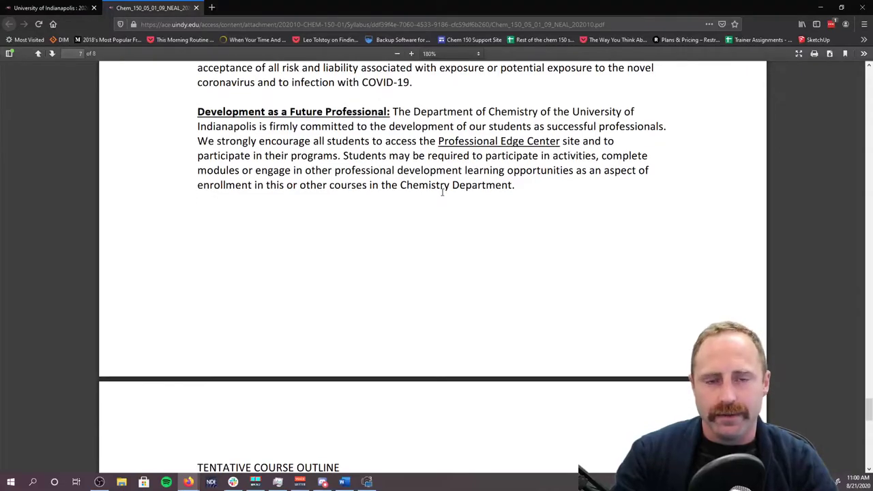
scroll(443, 196, down, 5)
scroll(443, 196, down, 2)
scroll(450, 187, down, 2)
scroll(456, 180, down, 3)
scroll(456, 179, down, 1)
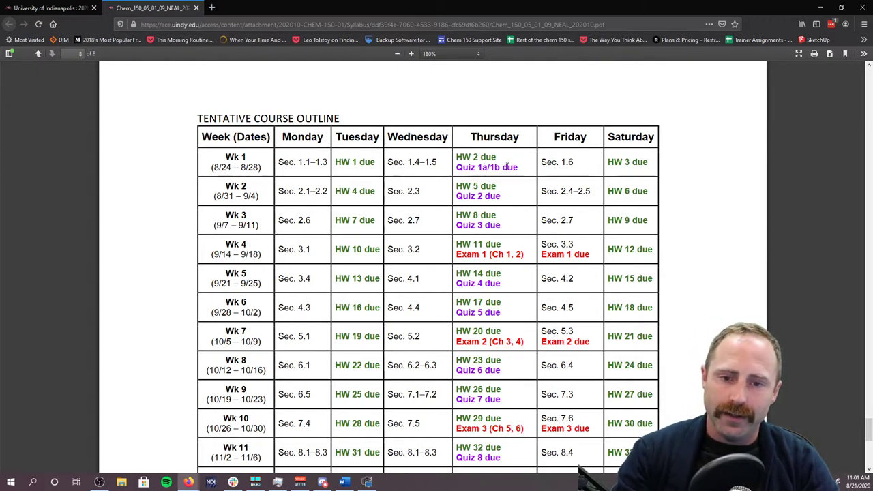
Highlight Week 1 outline entries: Quiz 1a/1b due Thursday, Sec. 1.6 Friday, HW 3 due
drag(520, 167, 455, 167)
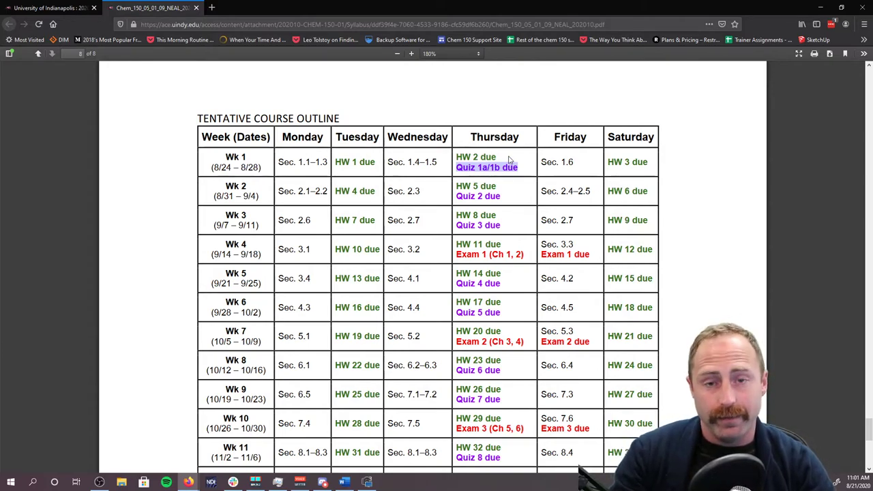
drag(541, 161, 574, 161)
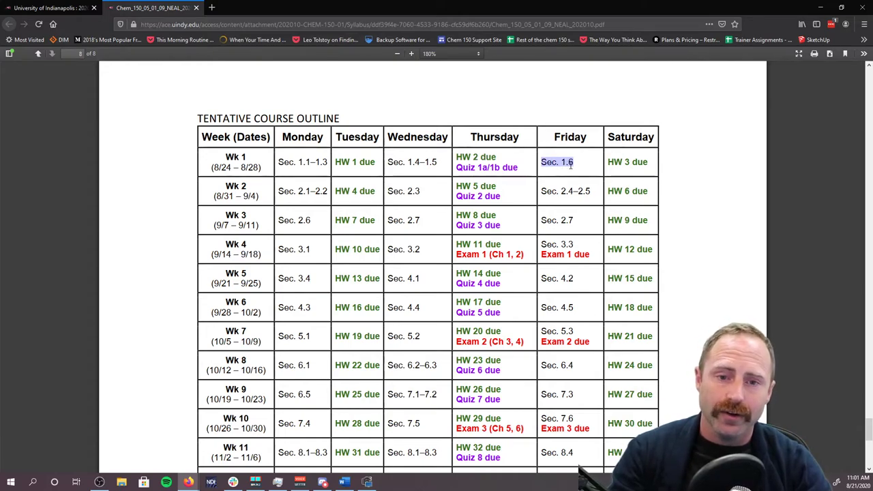
triple_click(632, 162)
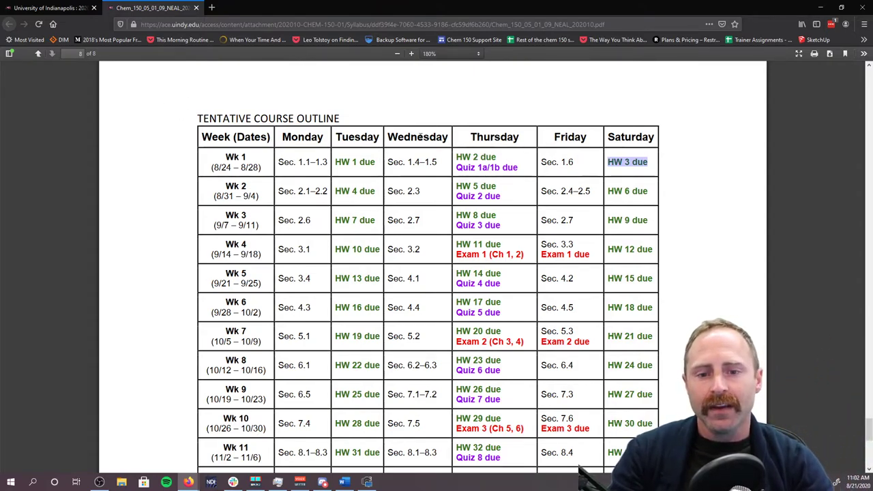
scroll(427, 144, down, 2)
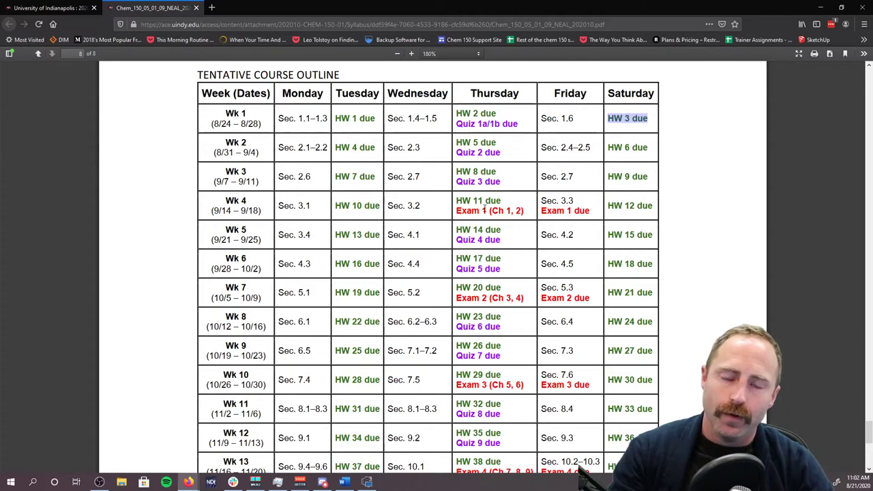
scroll(484, 210, down, 4)
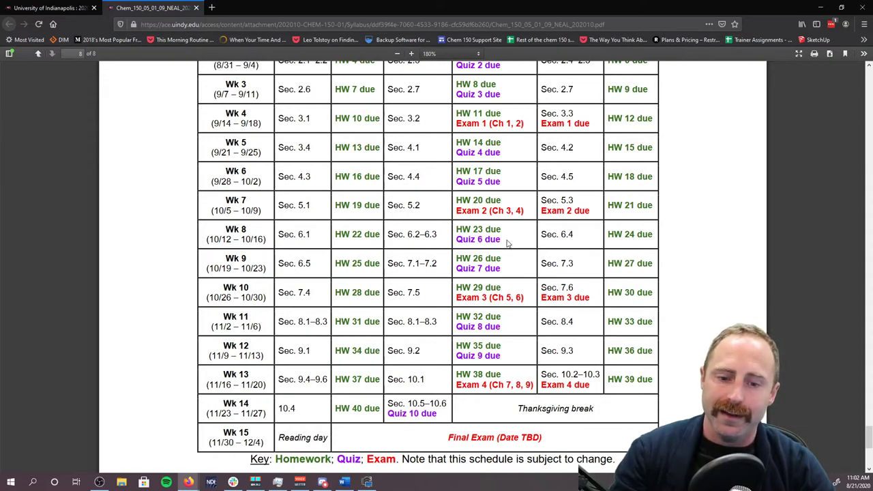
scroll(514, 236, down, 2)
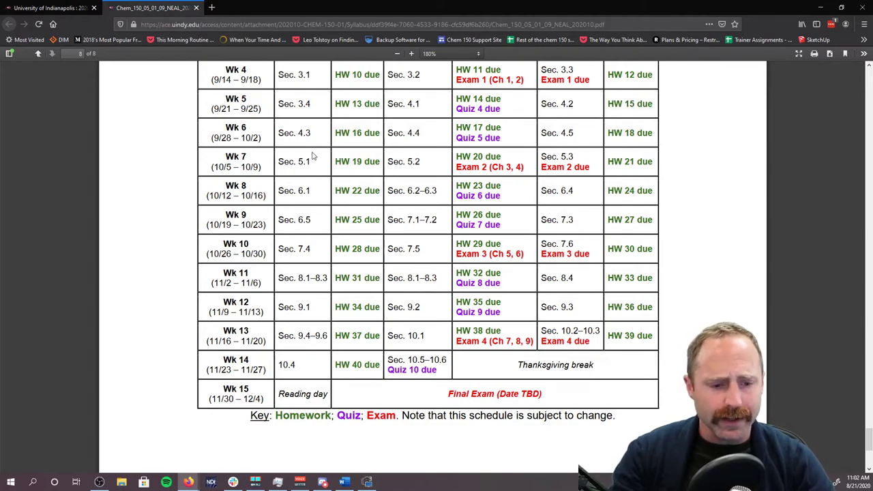
Return to the ACE course site tab and go to the START HERE page
click(48, 8)
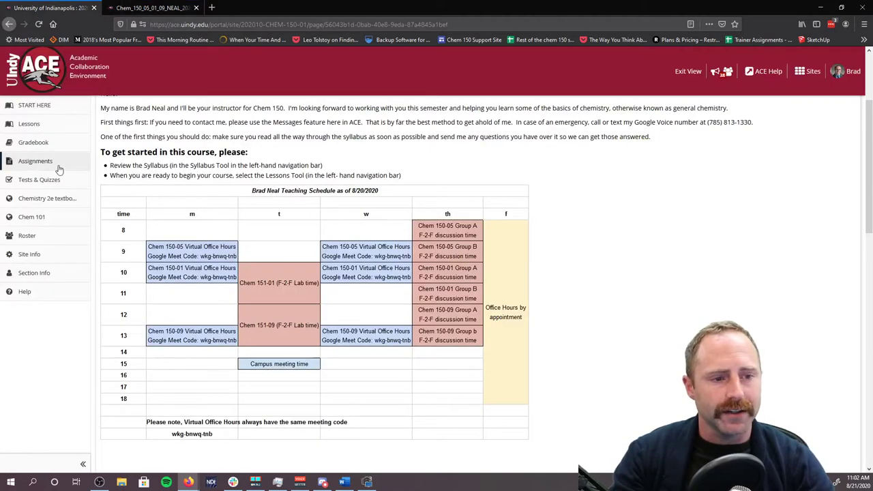
scroll(157, 195, up, 3)
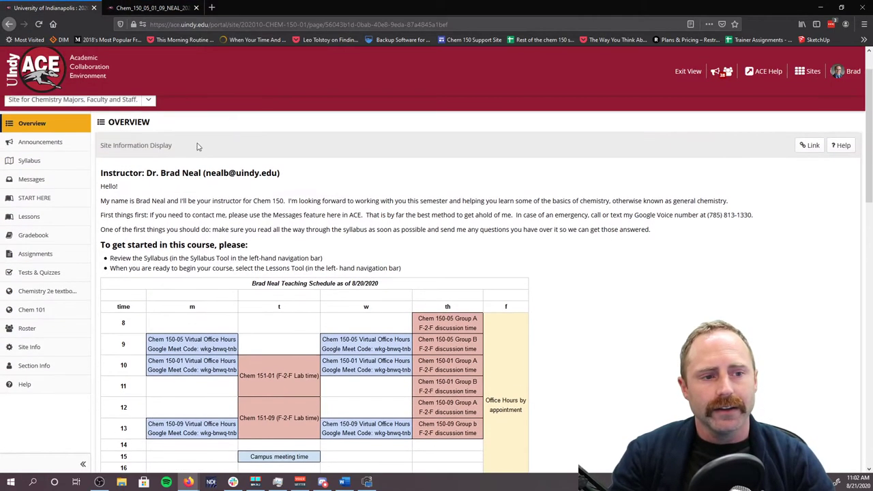
click(67, 201)
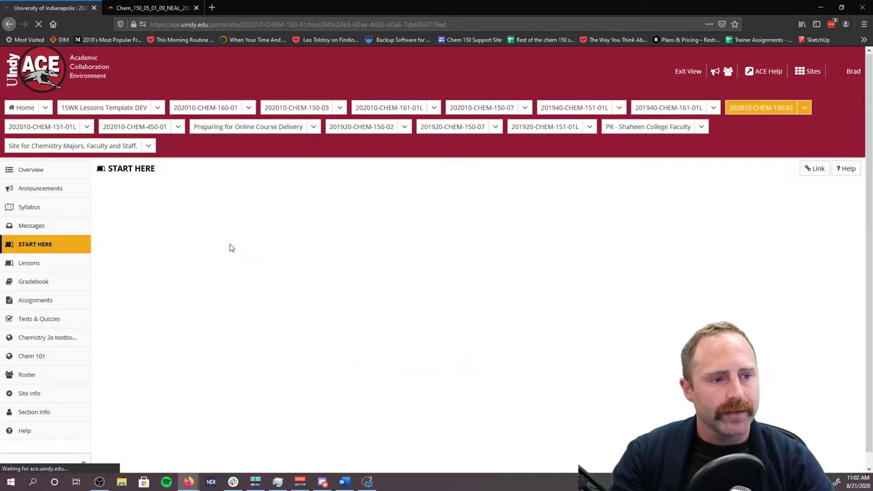
scroll(181, 197, down, 3)
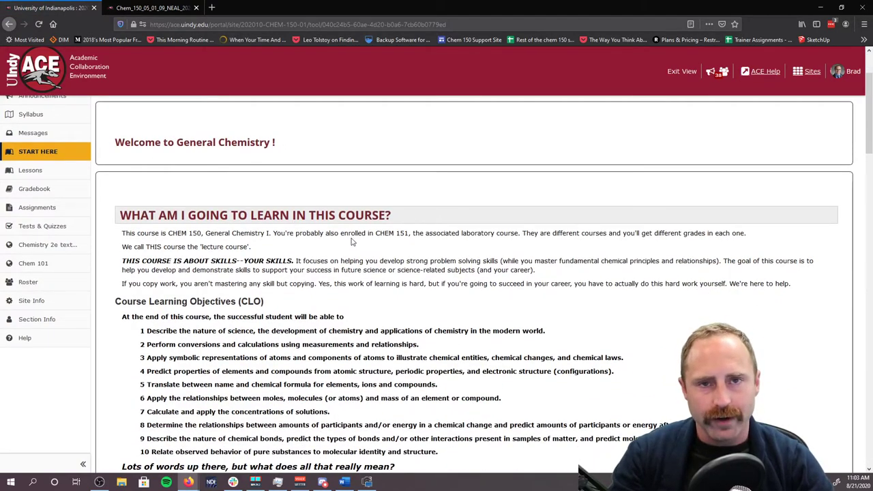
scroll(310, 241, down, 5)
scroll(287, 273, down, 2)
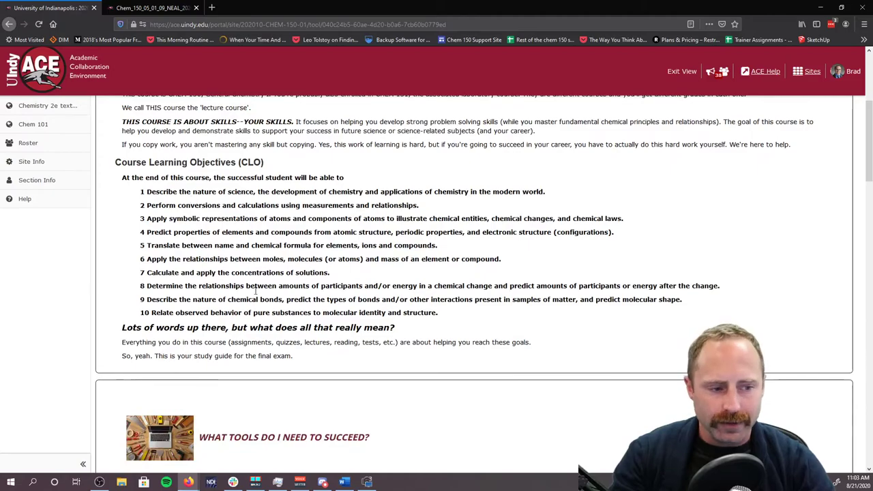
scroll(262, 305, down, 4)
scroll(256, 280, down, 2)
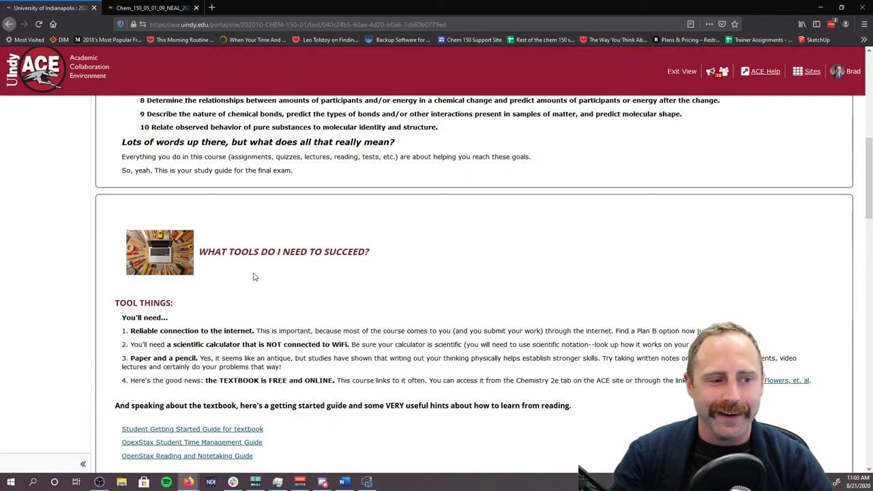
scroll(252, 277, down, 1)
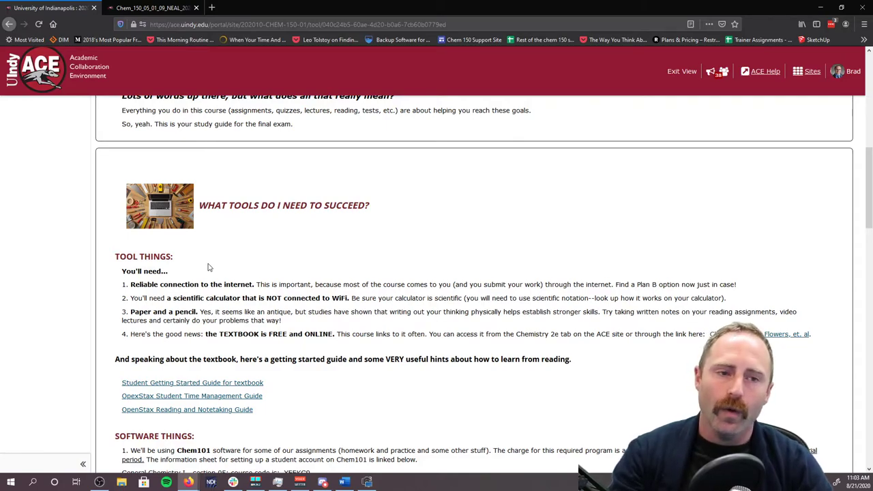
scroll(218, 256, down, 2)
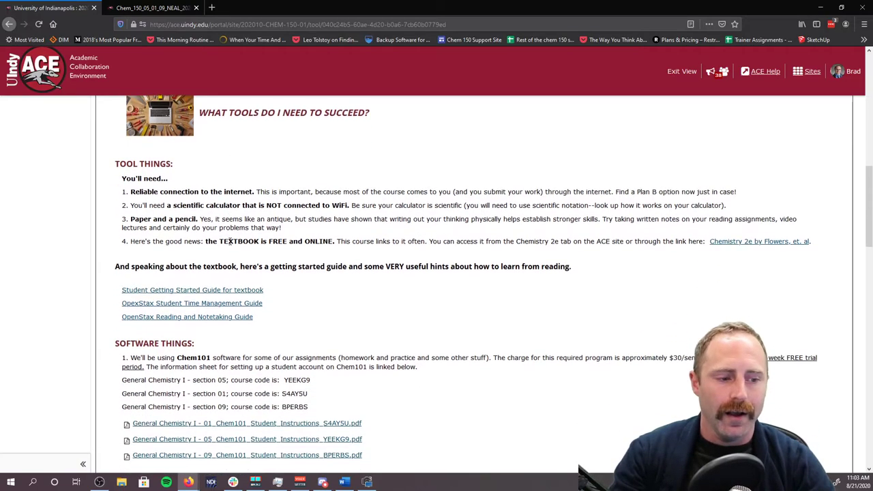
scroll(228, 242, down, 2)
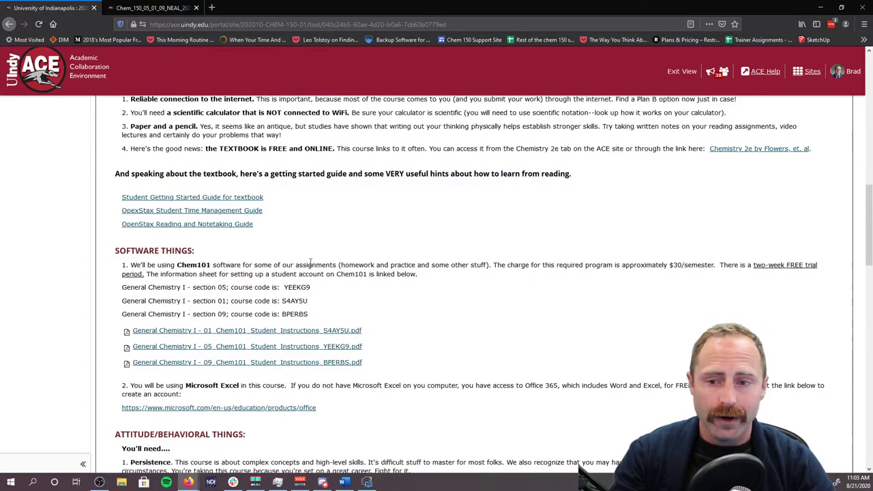
scroll(335, 252, down, 1)
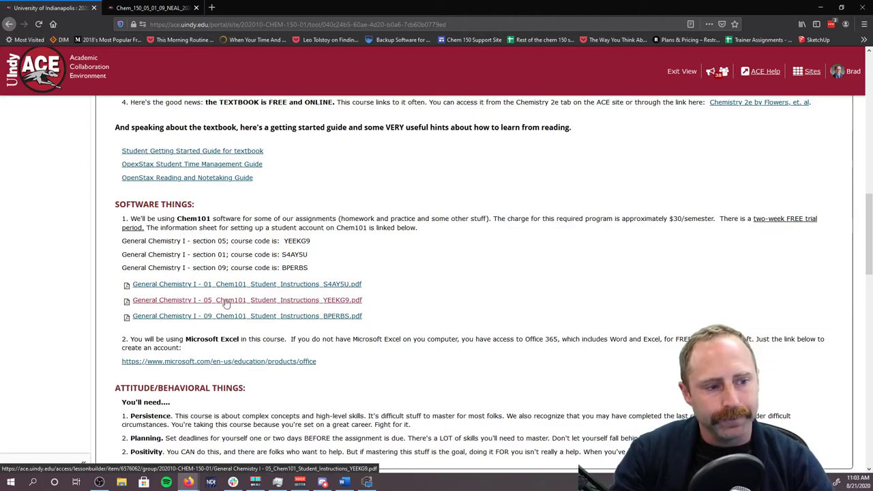
scroll(219, 289, down, 3)
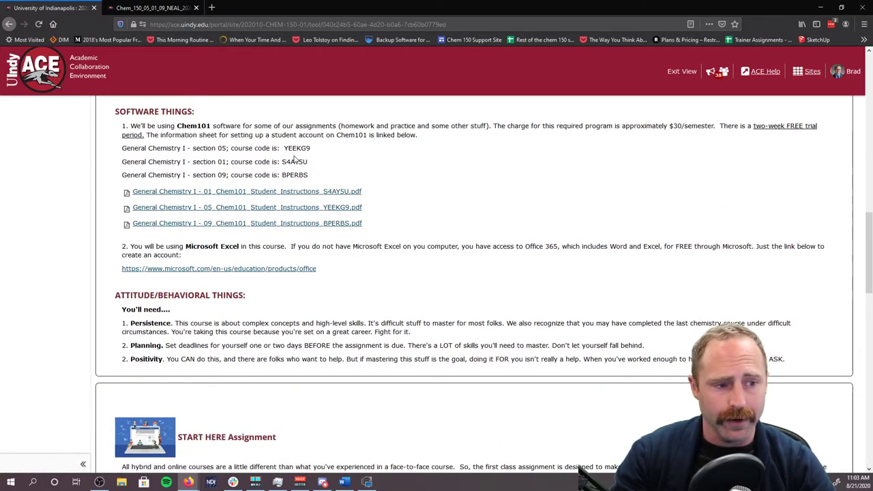
scroll(203, 277, down, 5)
scroll(203, 277, down, 5)
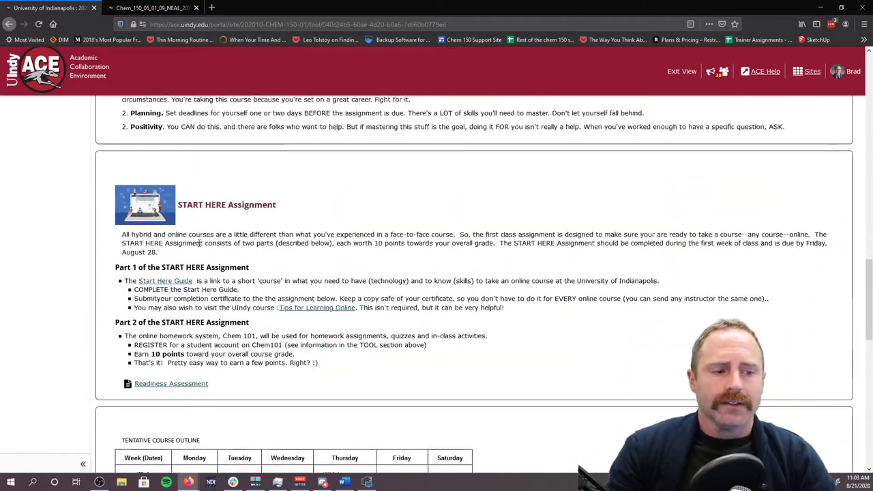
scroll(179, 166, up, 1)
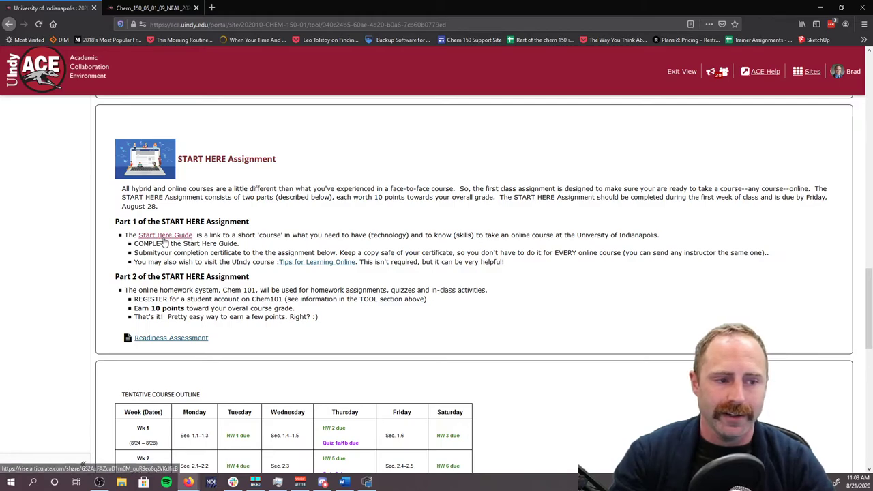
View the Readiness Assessment assignment details, then go Back to START HERE
click(187, 343)
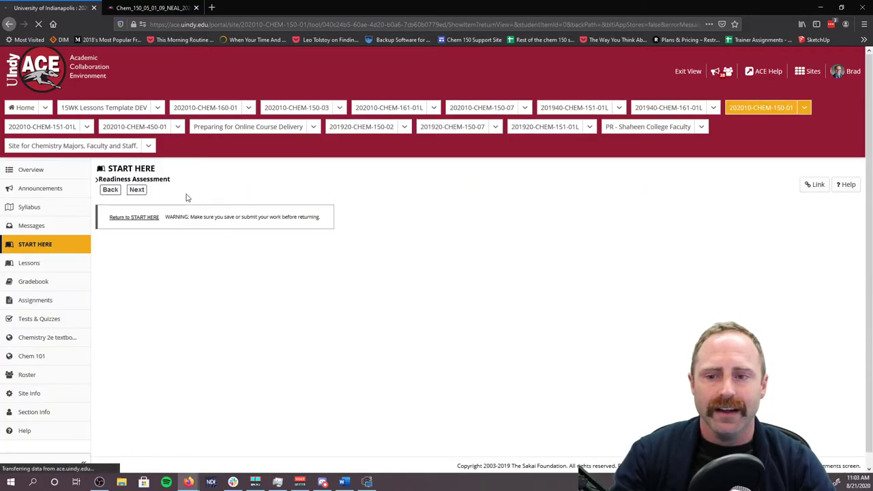
scroll(341, 259, down, 2)
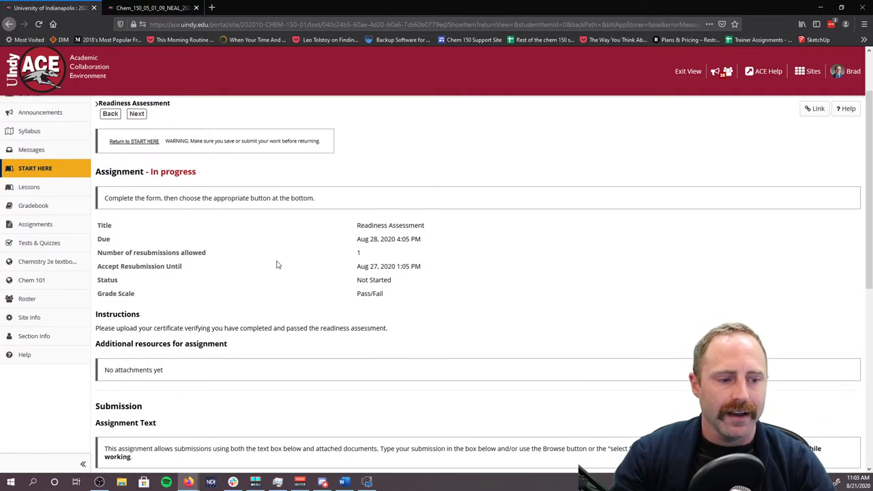
scroll(229, 260, up, 2)
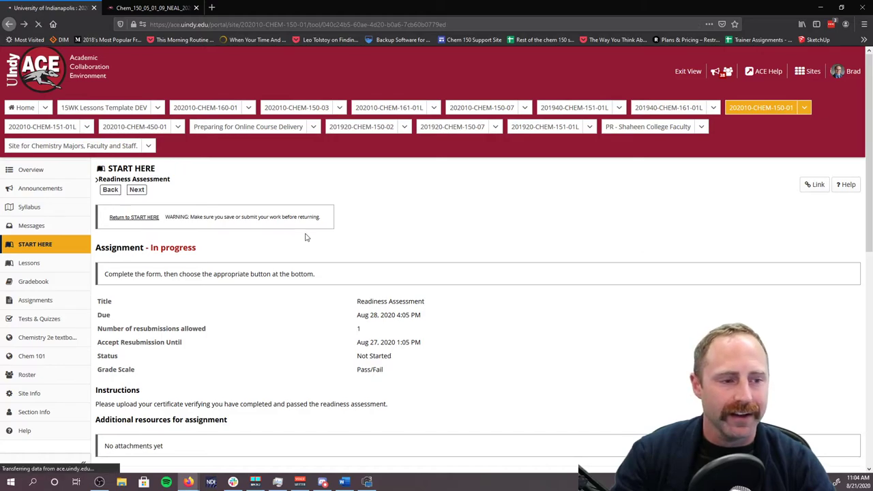
key(alt+Left)
scroll(287, 219, down, 4)
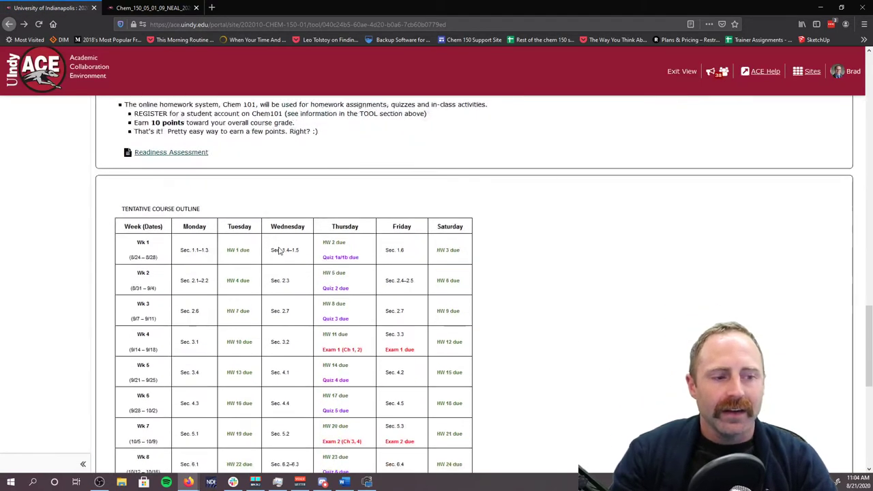
scroll(286, 218, down, 3)
scroll(341, 205, down, 1)
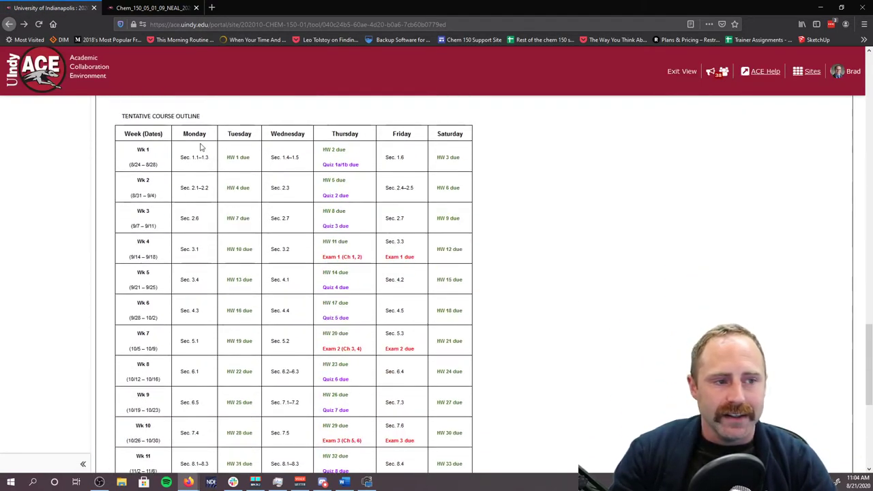
scroll(286, 205, down, 3)
scroll(239, 294, down, 2)
scroll(238, 297, down, 2)
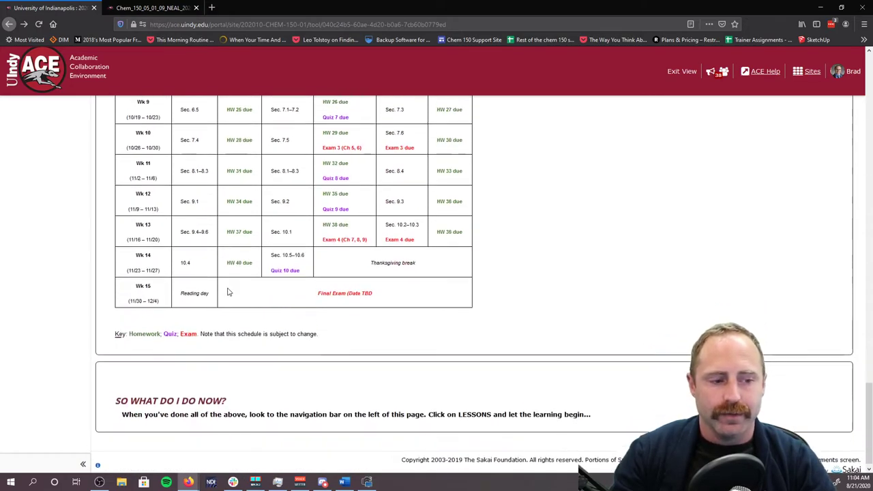
scroll(232, 293, down, 1)
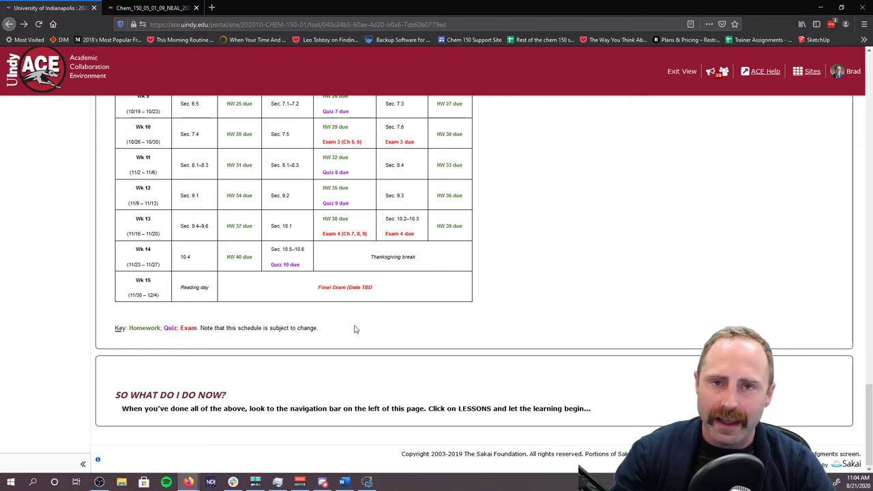
scroll(310, 294, up, 1)
scroll(310, 294, up, 5)
scroll(266, 279, up, 5)
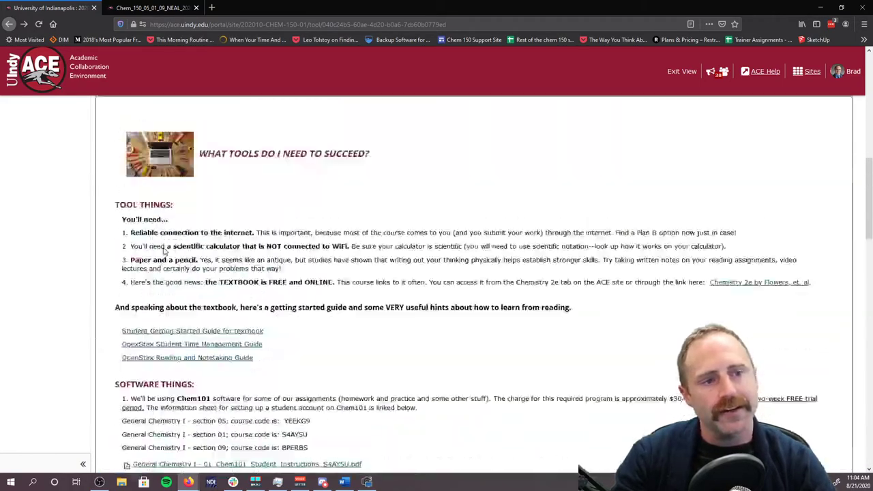
scroll(266, 279, up, 5)
scroll(266, 279, up, 4)
Go to Lessons and bring up the Week 1 module's schedule and learning guide
click(31, 263)
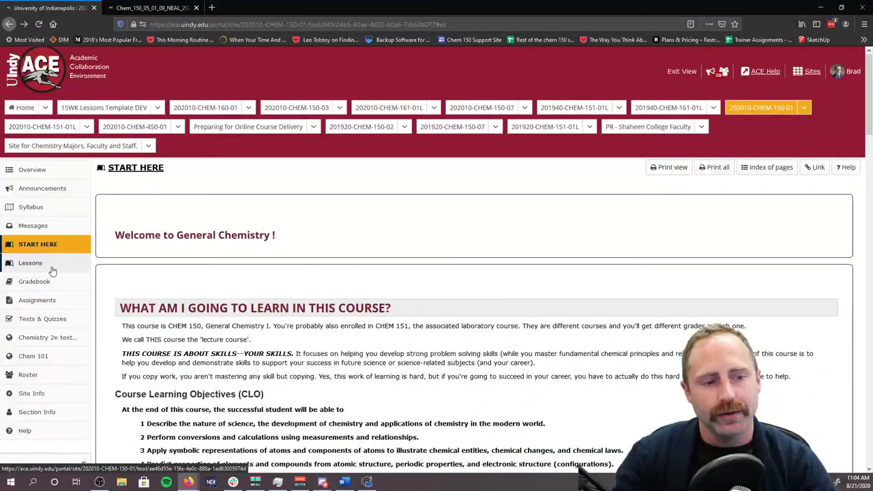
scroll(230, 300, down, 2)
scroll(231, 300, down, 3)
scroll(166, 260, down, 1)
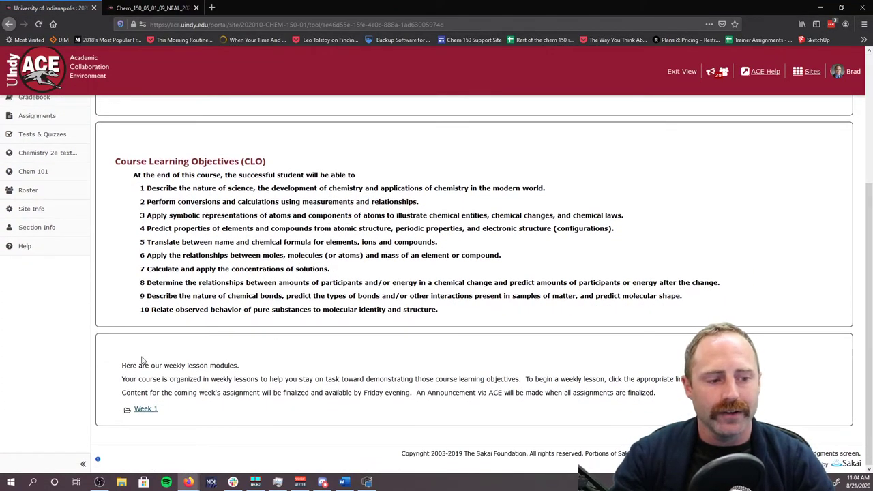
click(146, 410)
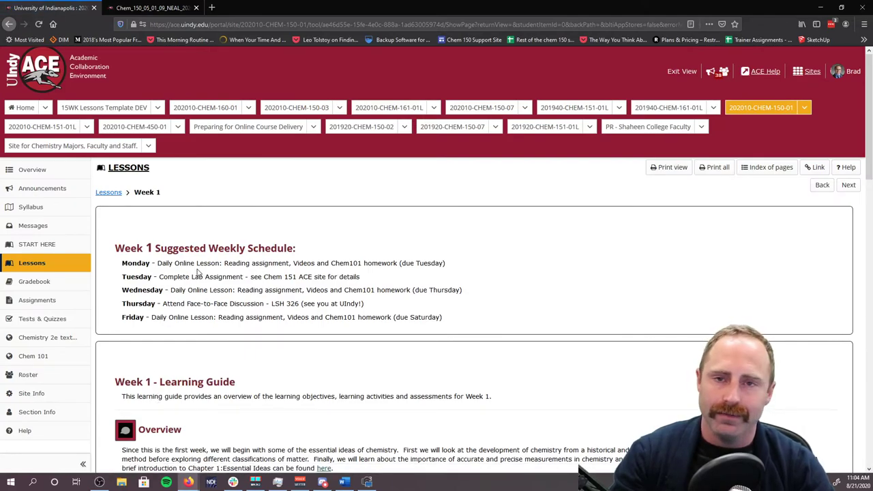
scroll(206, 278, down, 3)
scroll(215, 282, down, 3)
scroll(224, 324, down, 3)
scroll(223, 324, down, 3)
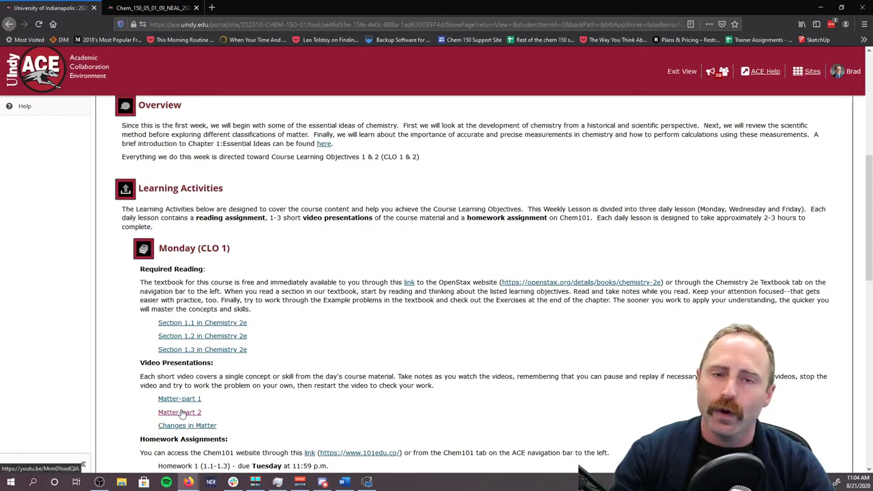
scroll(206, 310, down, 3)
scroll(191, 238, down, 3)
scroll(173, 194, down, 3)
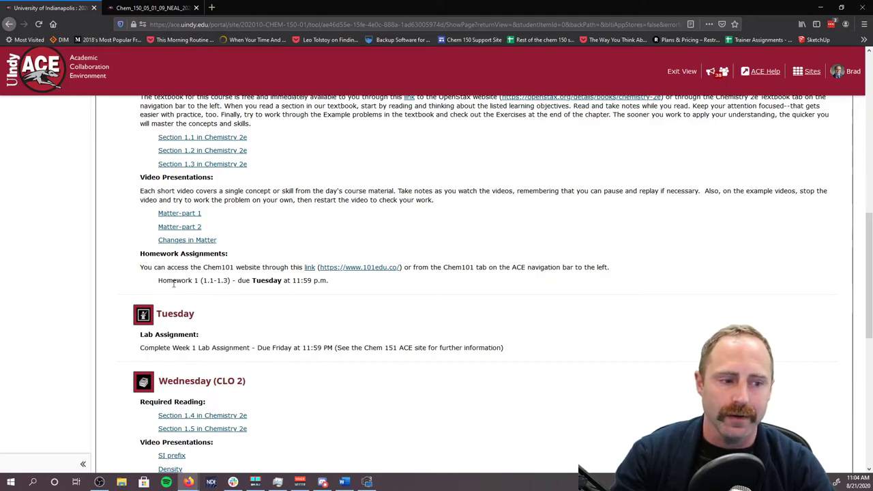
scroll(212, 338, down, 3)
scroll(204, 320, down, 3)
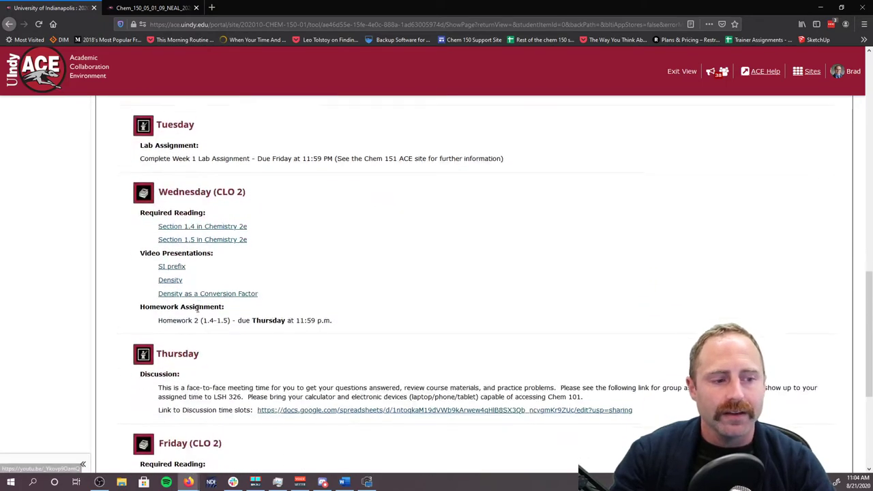
scroll(198, 310, up, 5)
scroll(198, 310, up, 5)
scroll(194, 321, up, 5)
scroll(189, 322, up, 3)
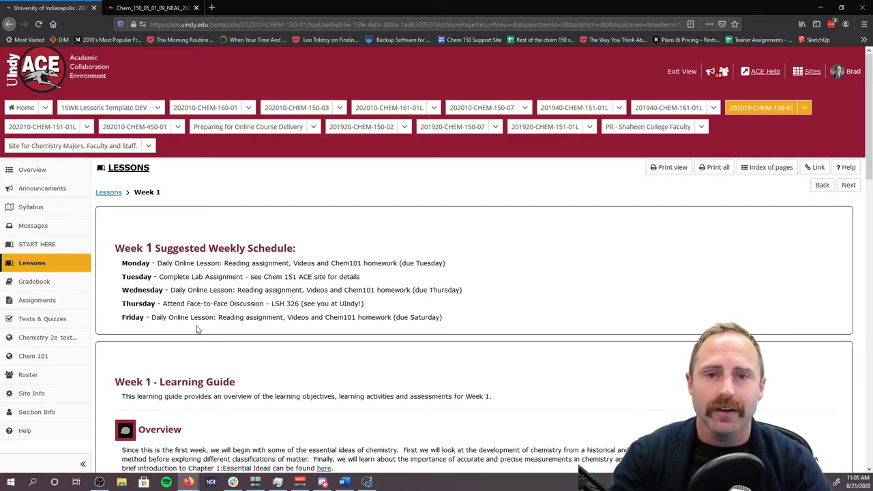
View the Gradebook report with Quiz 1, then move to Assignments for the Readiness Assessment
click(36, 282)
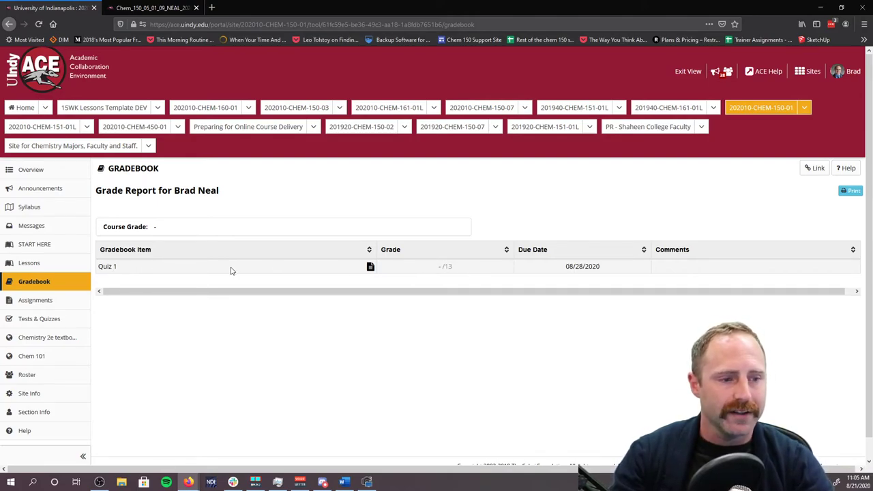
click(36, 300)
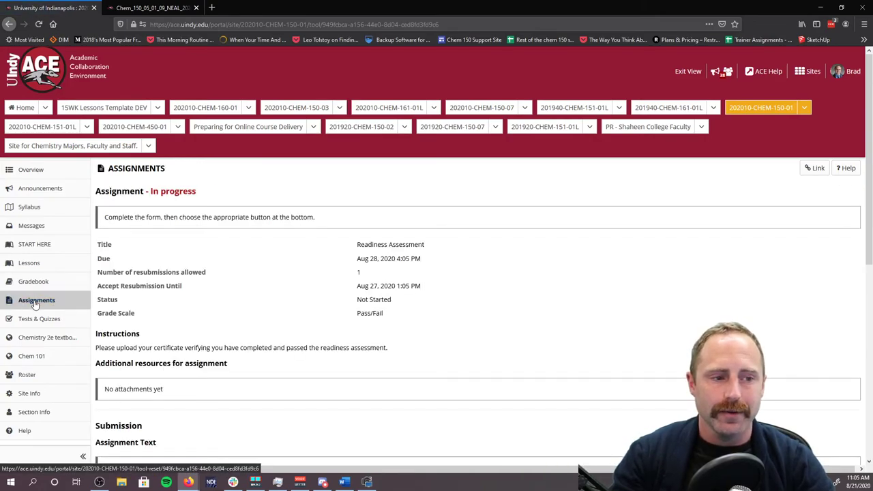
Return to the full Assignments list showing the Readiness Assessment not started
click(36, 304)
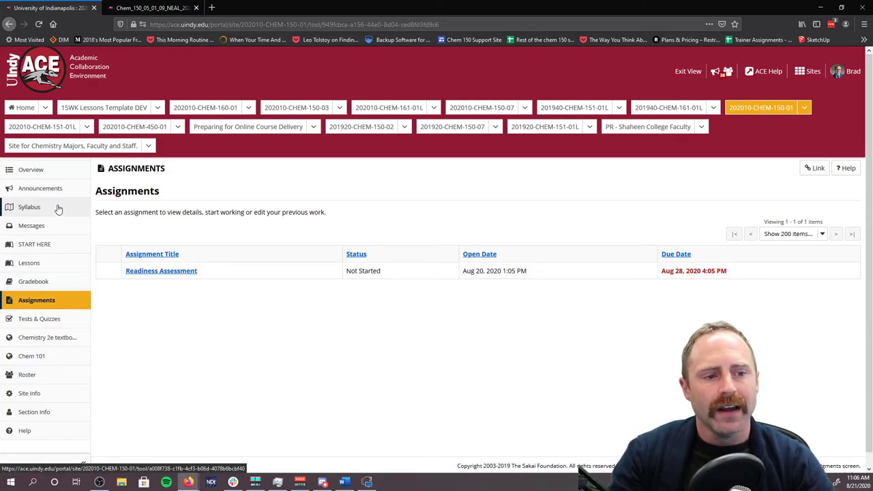
Launch the OpenStax Chemistry 2e textbook page in a new tab, then return to ACE
click(46, 338)
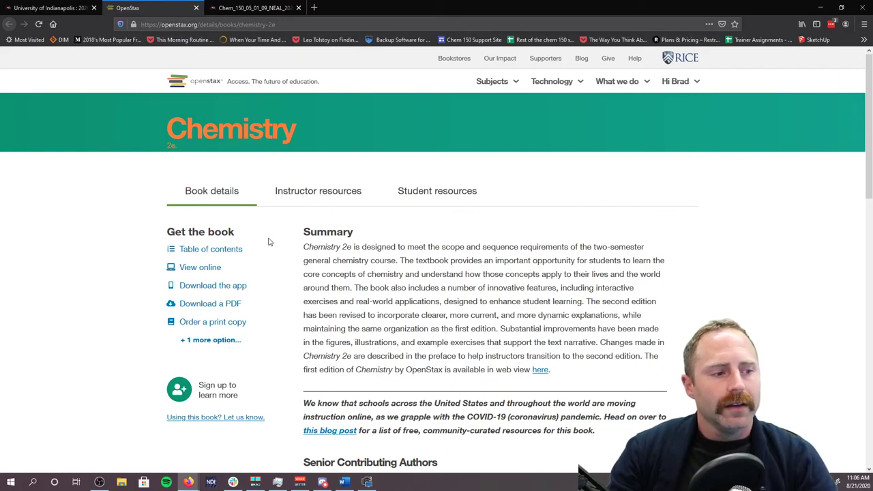
click(48, 8)
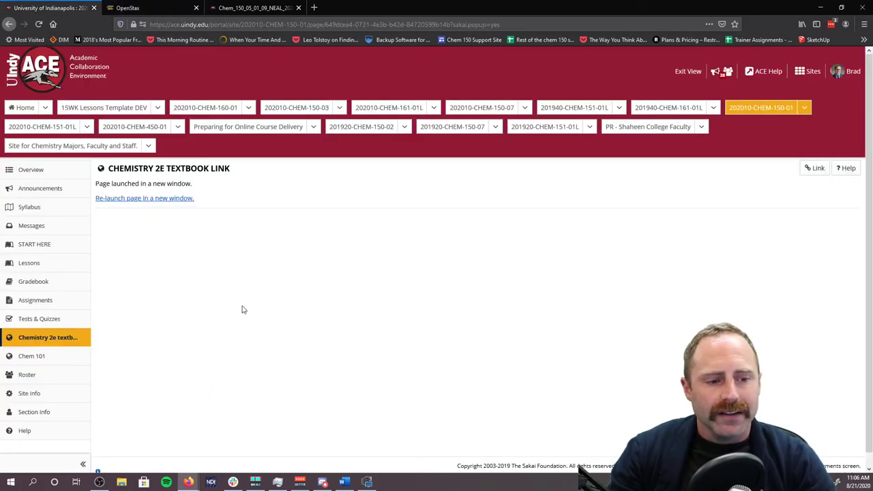
Load the Chem101 homework tool showing General Chemistry I assignments
click(49, 358)
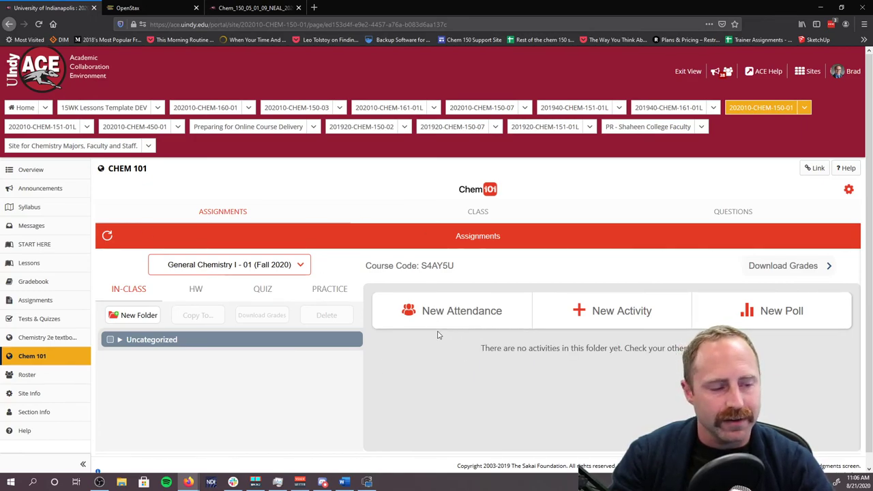
View the course Messages with Received, Sent, Deleted and Draft folders
click(55, 230)
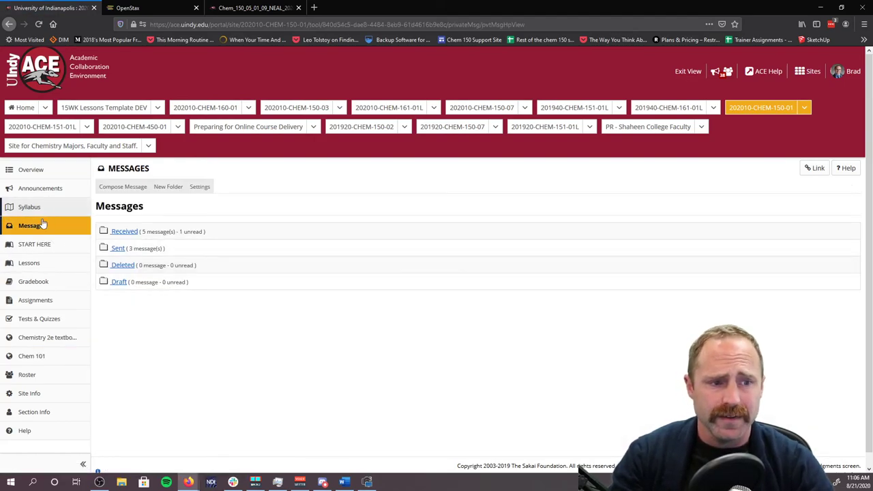